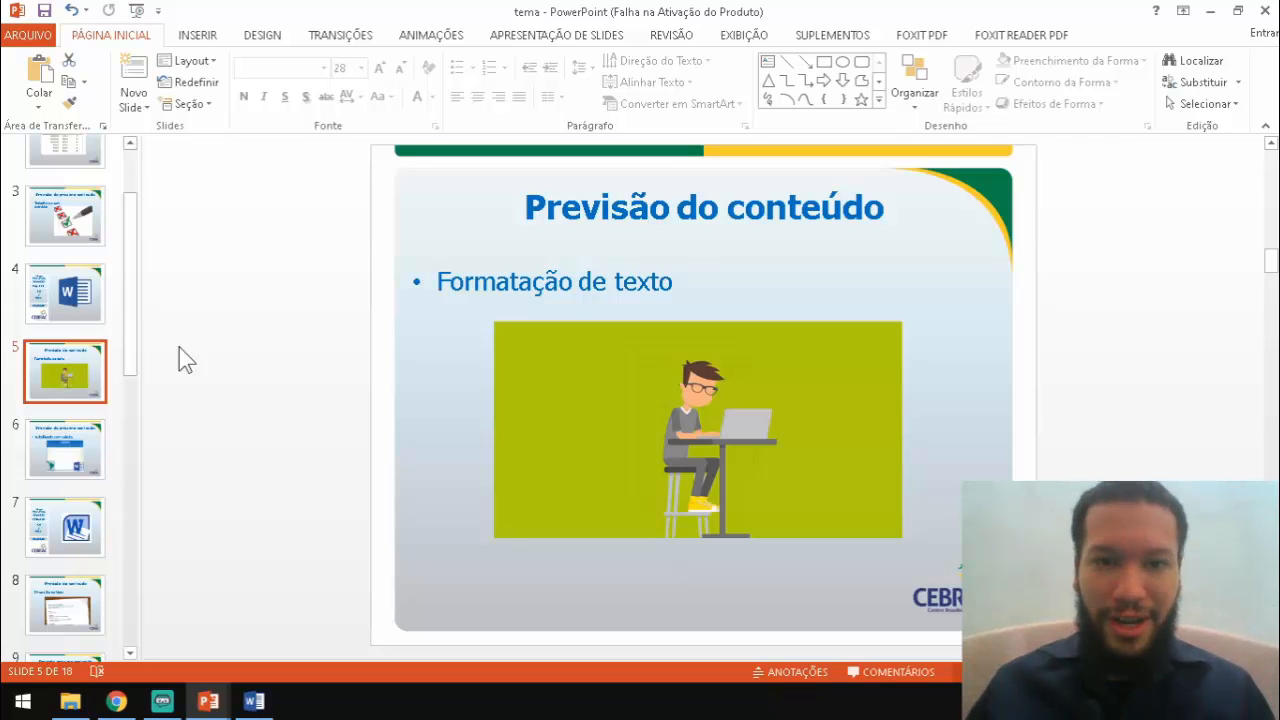
In the blank Word document, type the person's full name on the first line
click(255, 703)
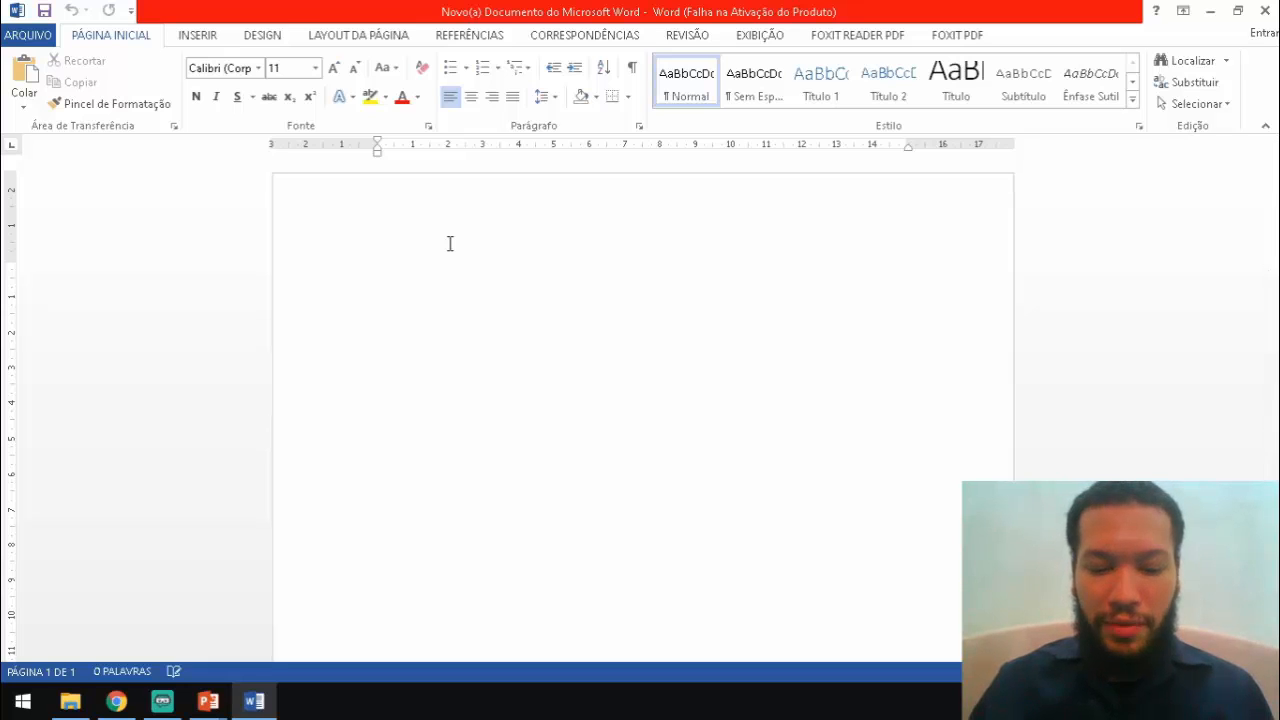
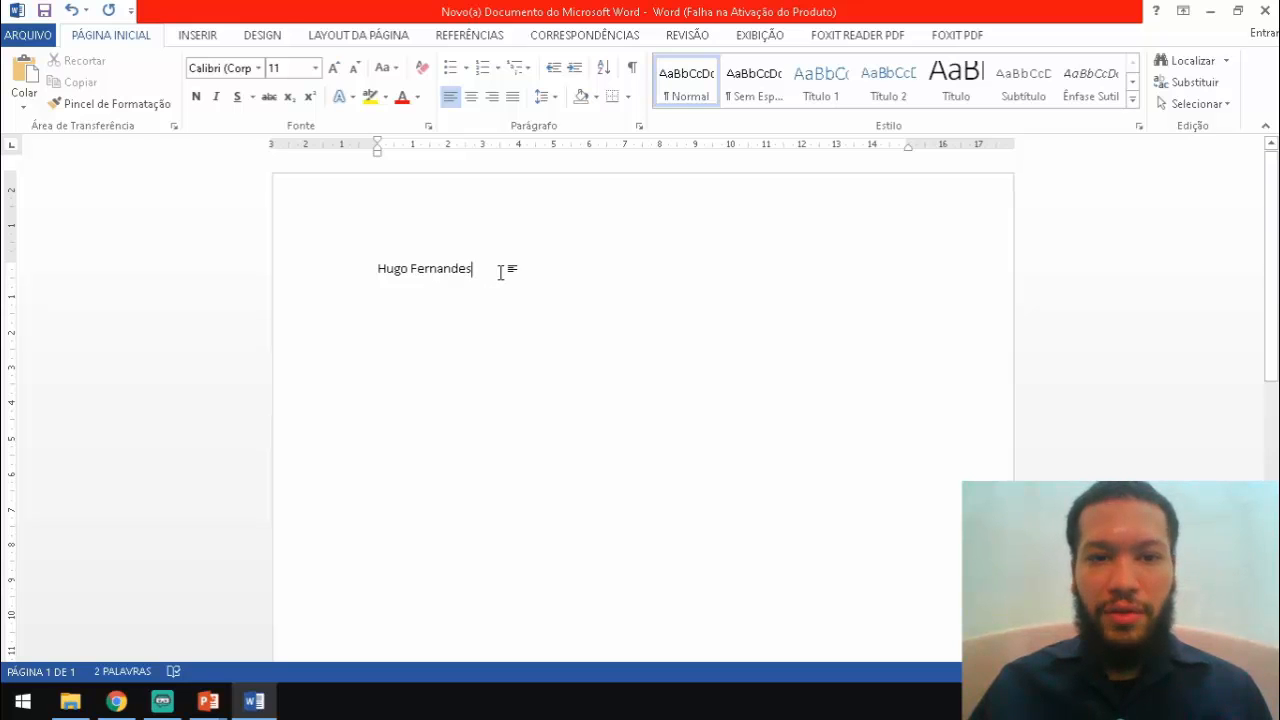
Select the name line and apply the Blackadder ITC font to it
drag(503, 271, 337, 281)
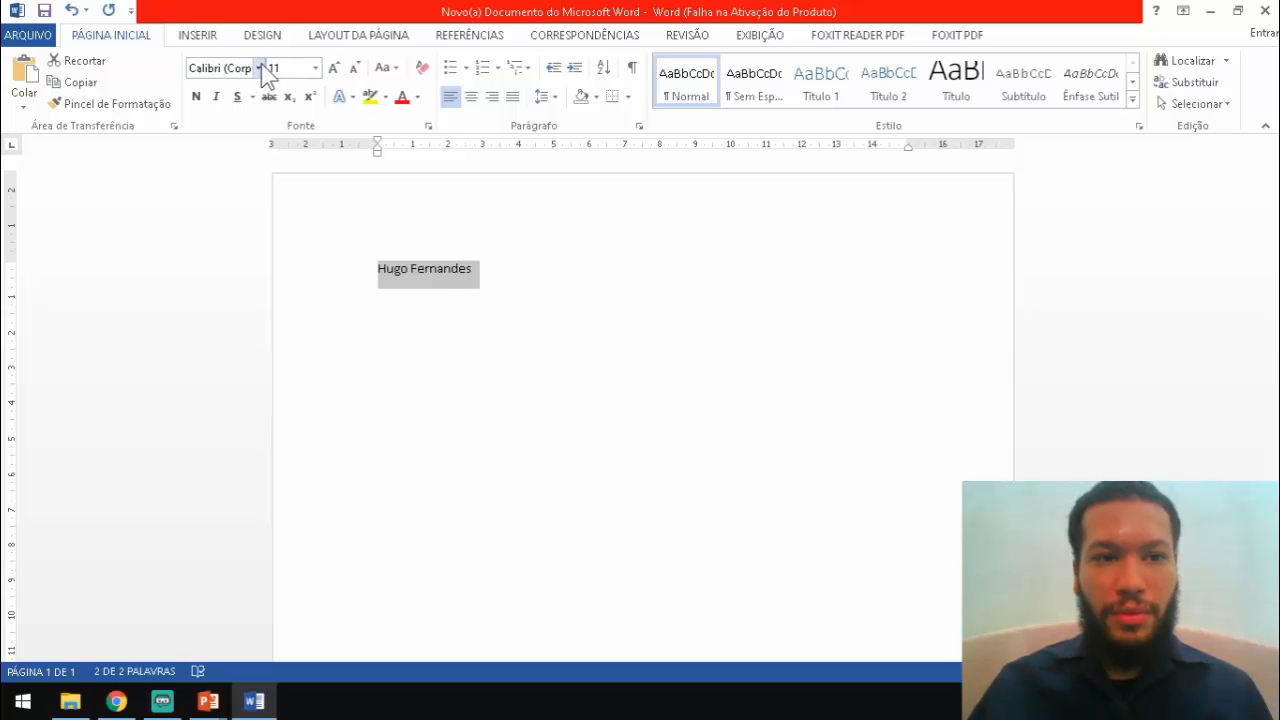
click(260, 68)
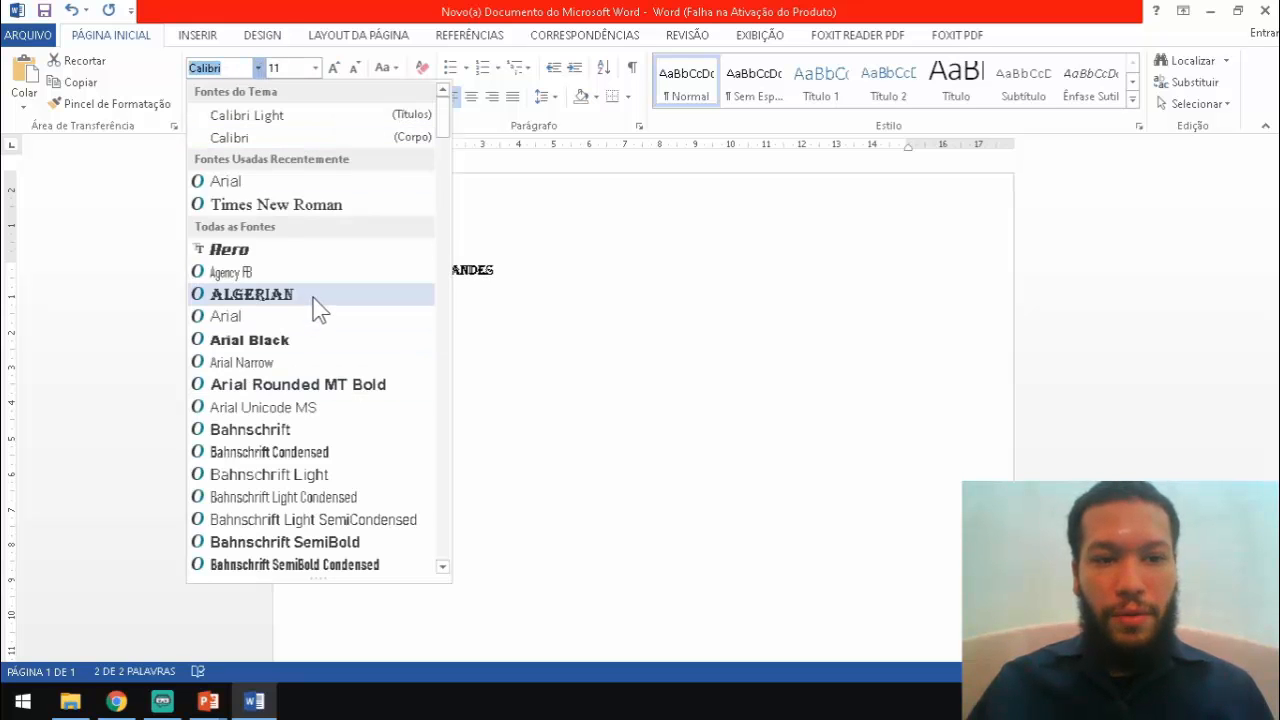
scroll(313, 303, down, 7)
scroll(313, 303, down, 12)
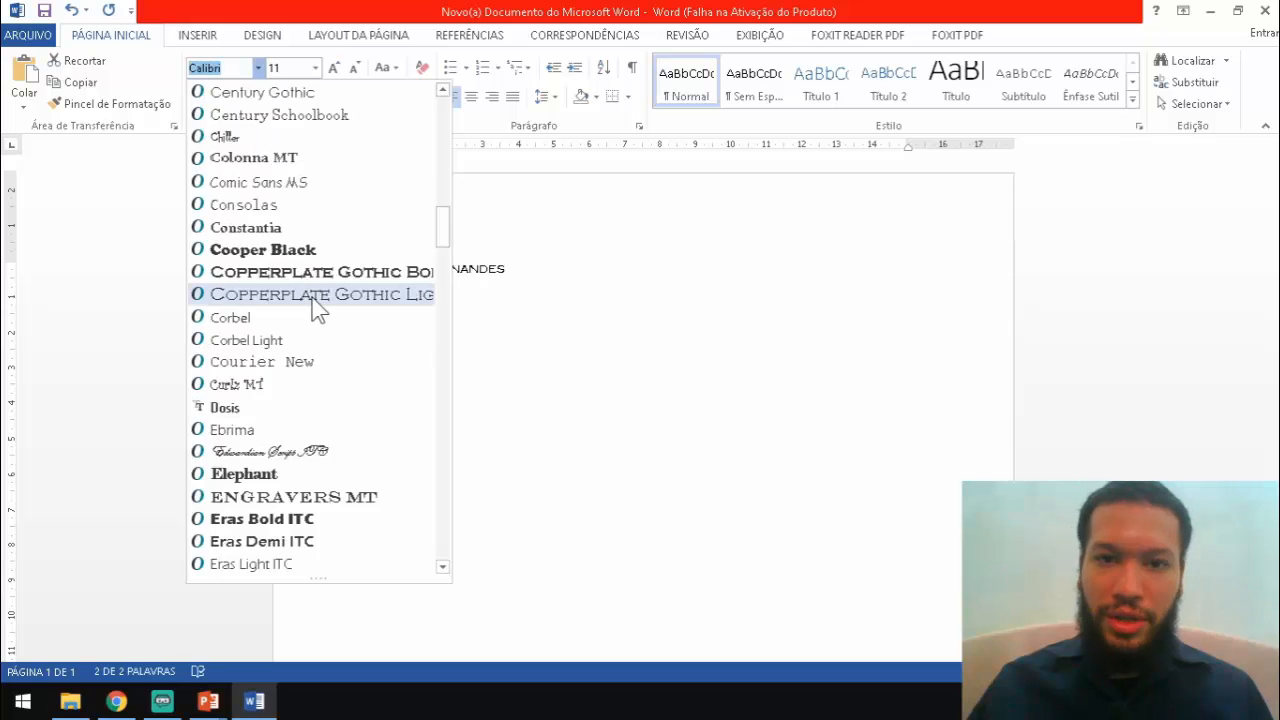
scroll(316, 306, up, 10)
scroll(316, 308, up, 8)
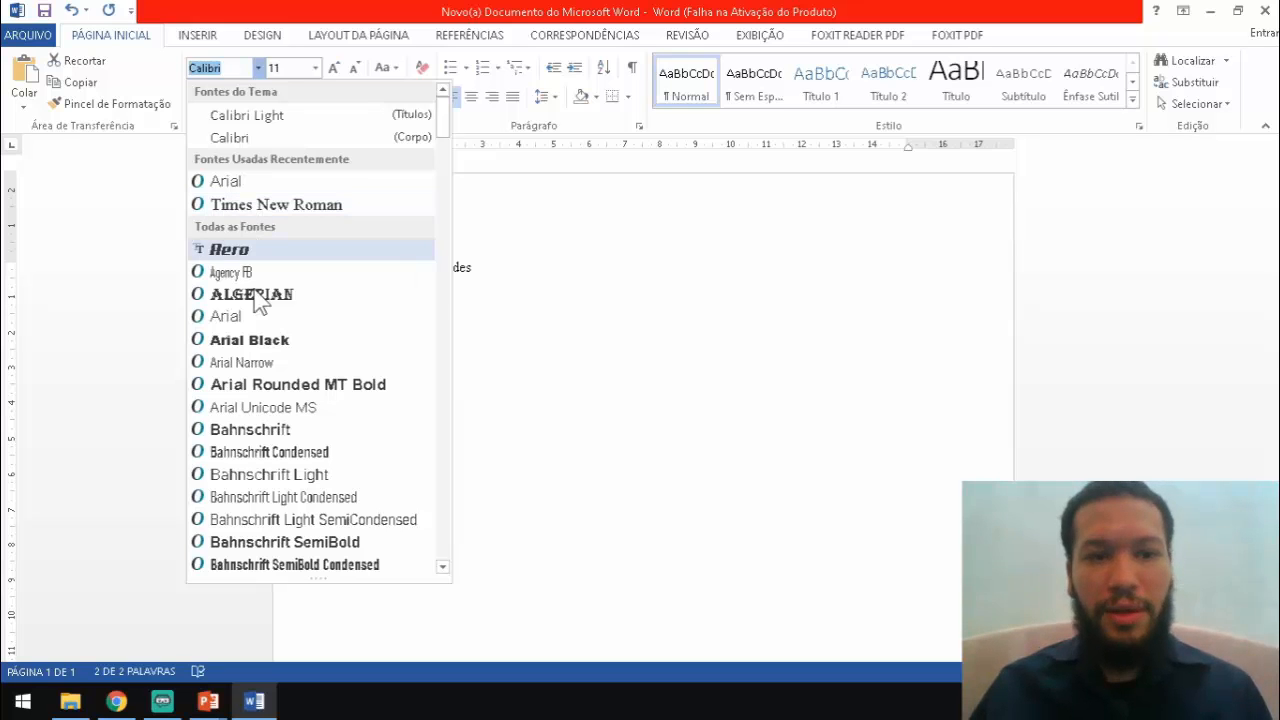
scroll(252, 330, down, 4)
scroll(252, 312, down, 6)
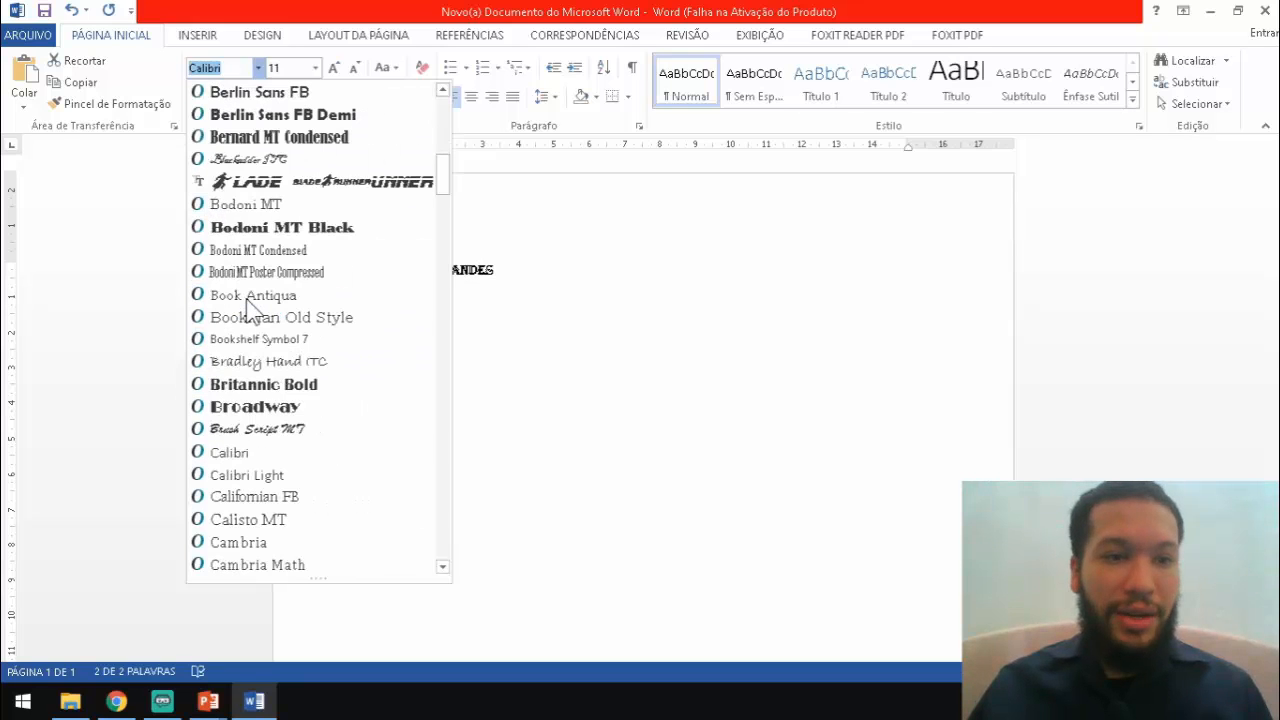
click(240, 159)
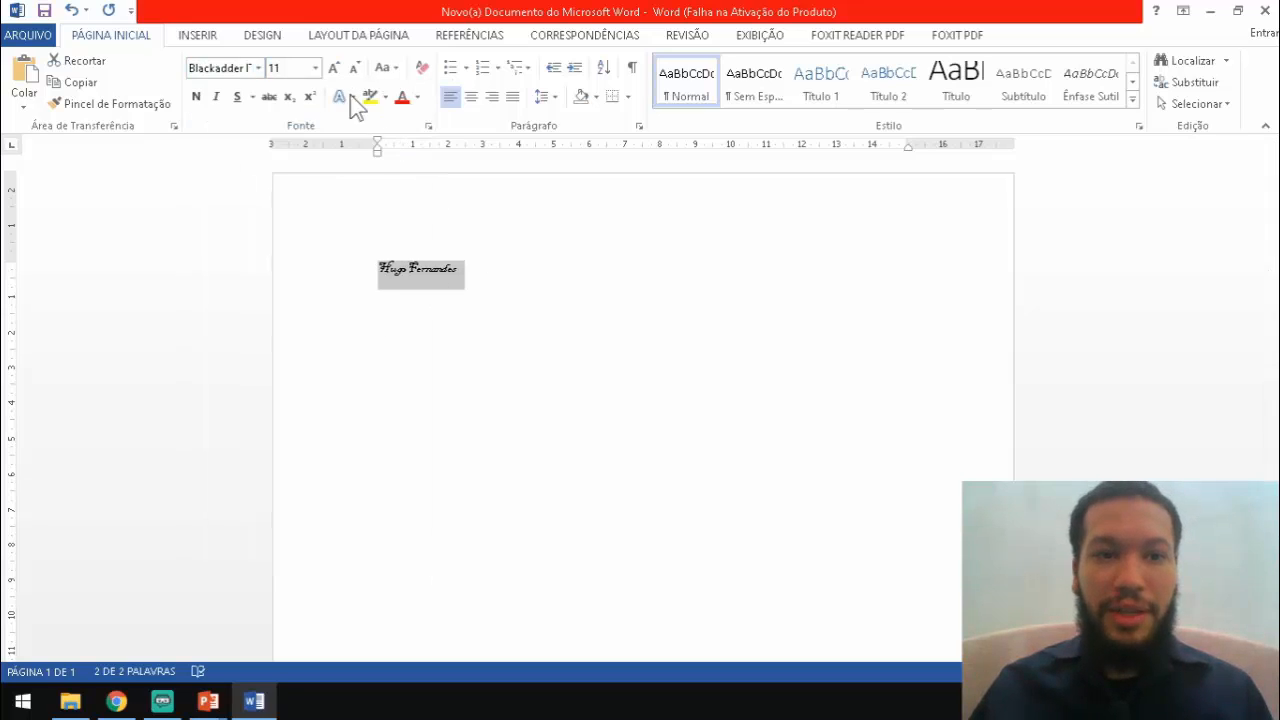
Try the Aero font on the name, then settle on Arial Rounded MT Bold
click(258, 68)
click(258, 273)
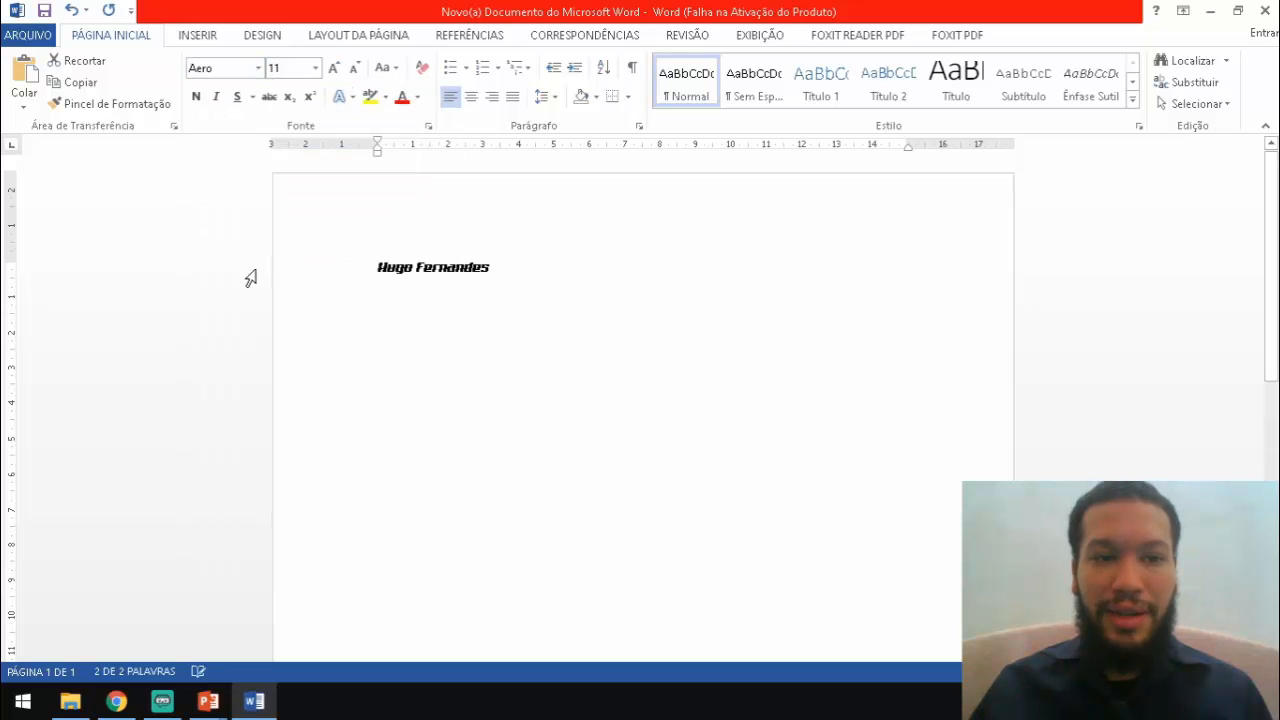
click(260, 70)
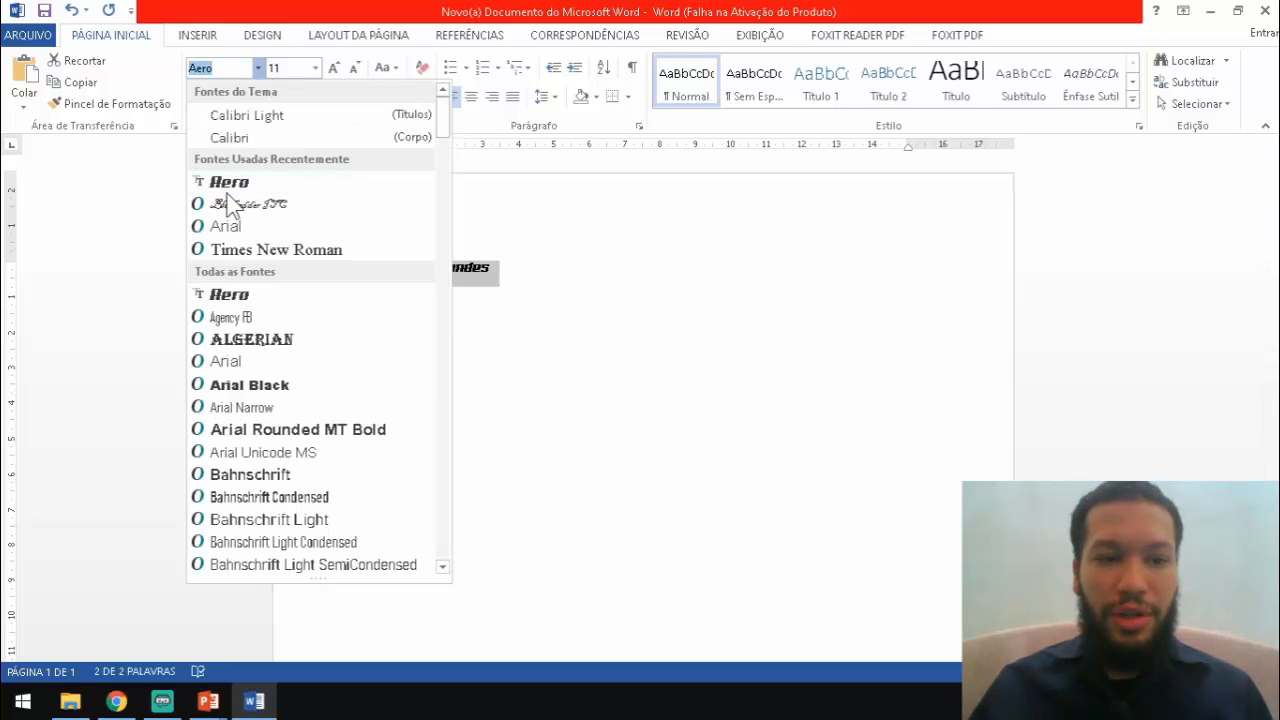
click(275, 429)
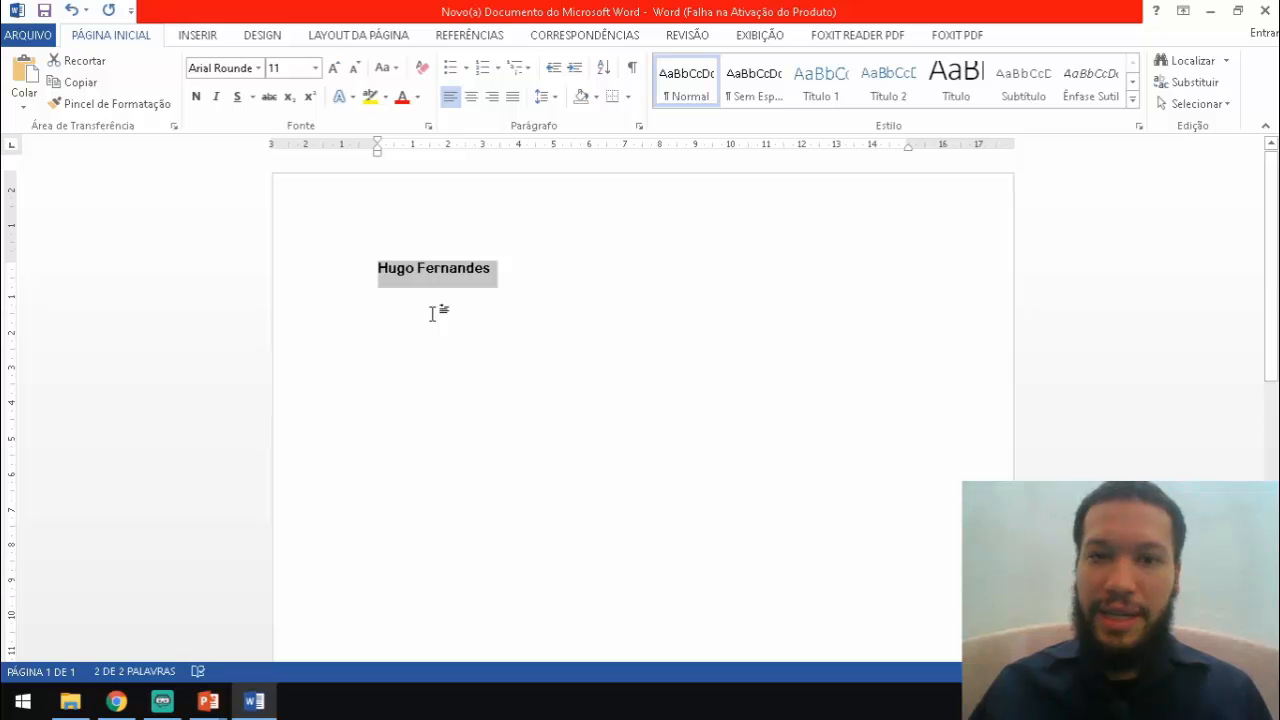
click(258, 68)
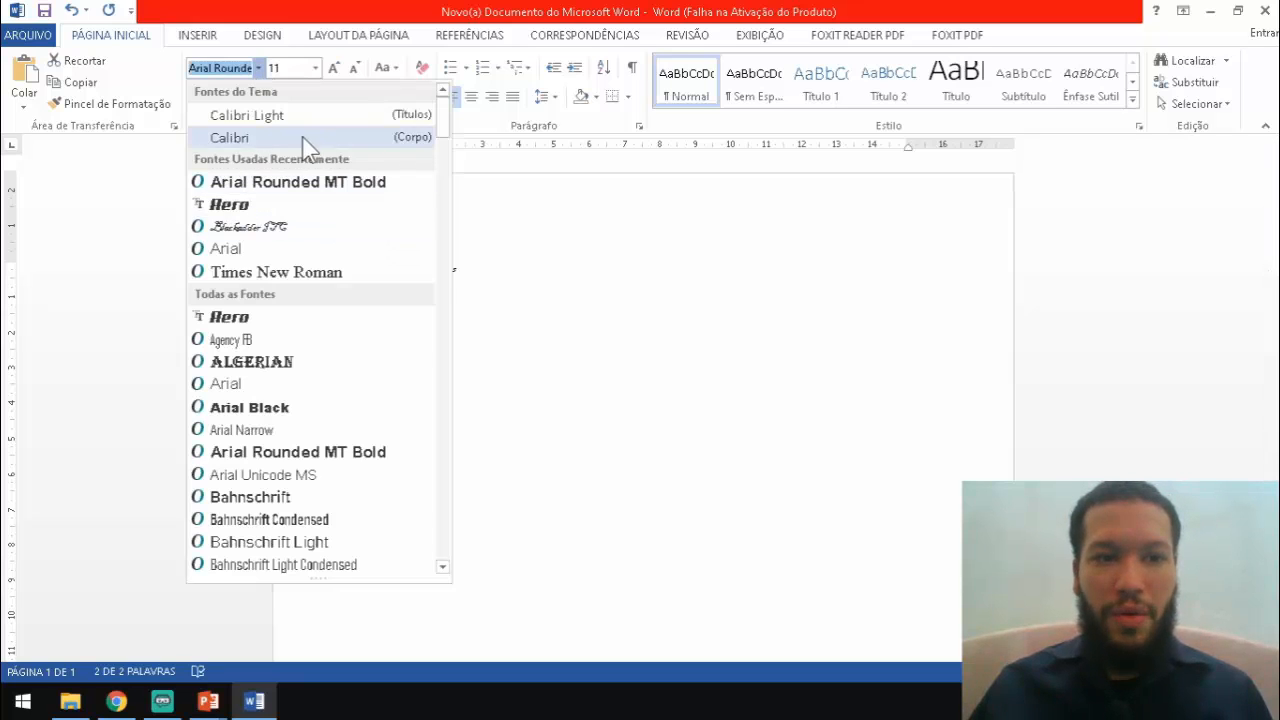
Switch the name to Arial, try sizes 25 and 20, and finish at size 30
click(246, 257)
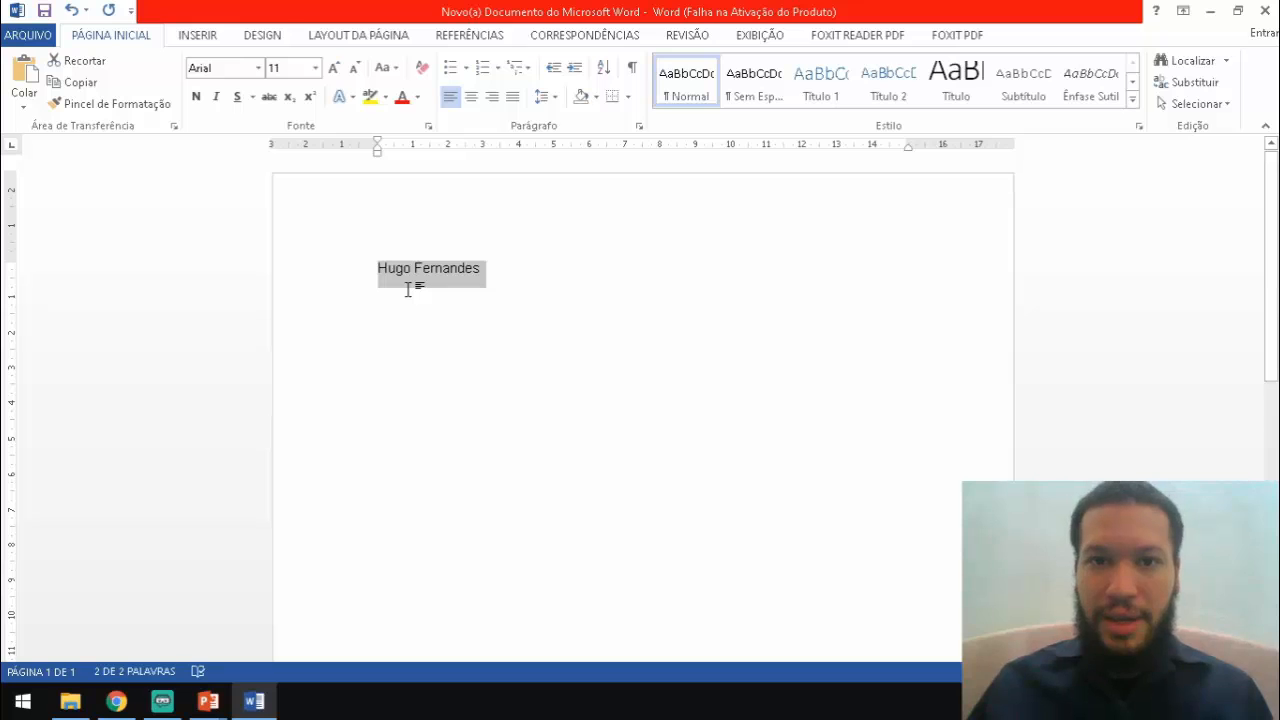
click(316, 68)
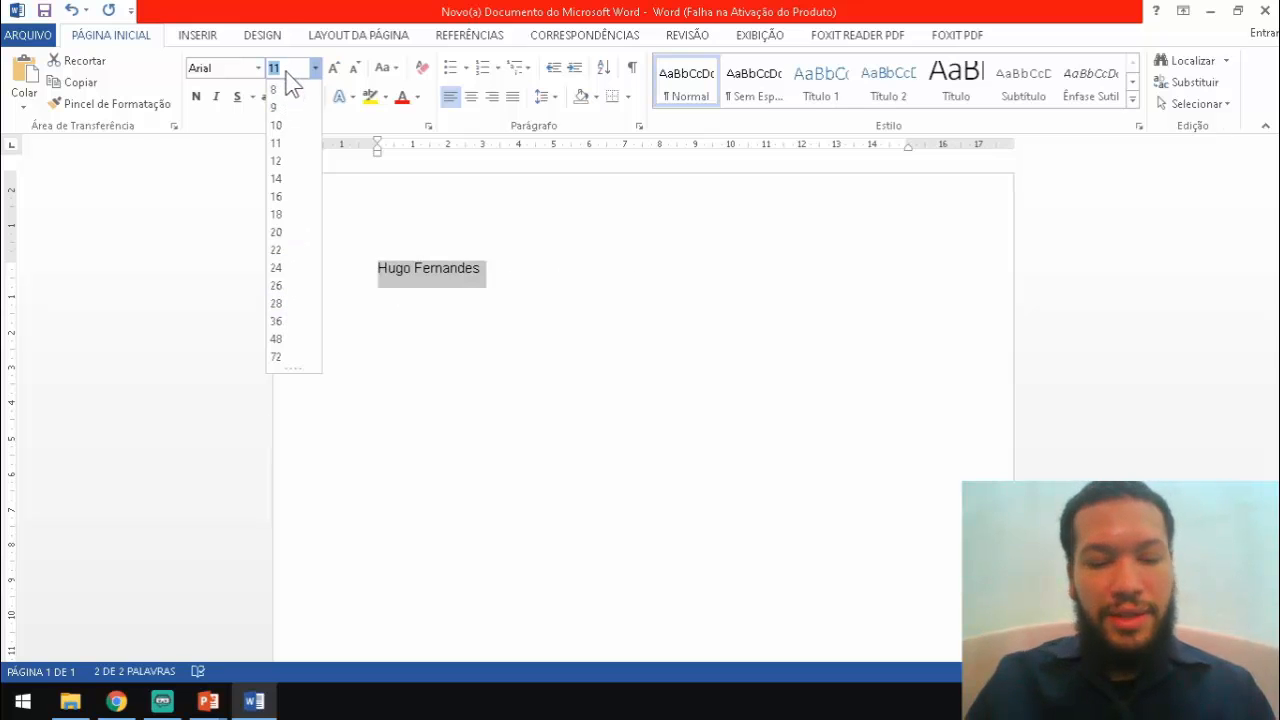
text(25)
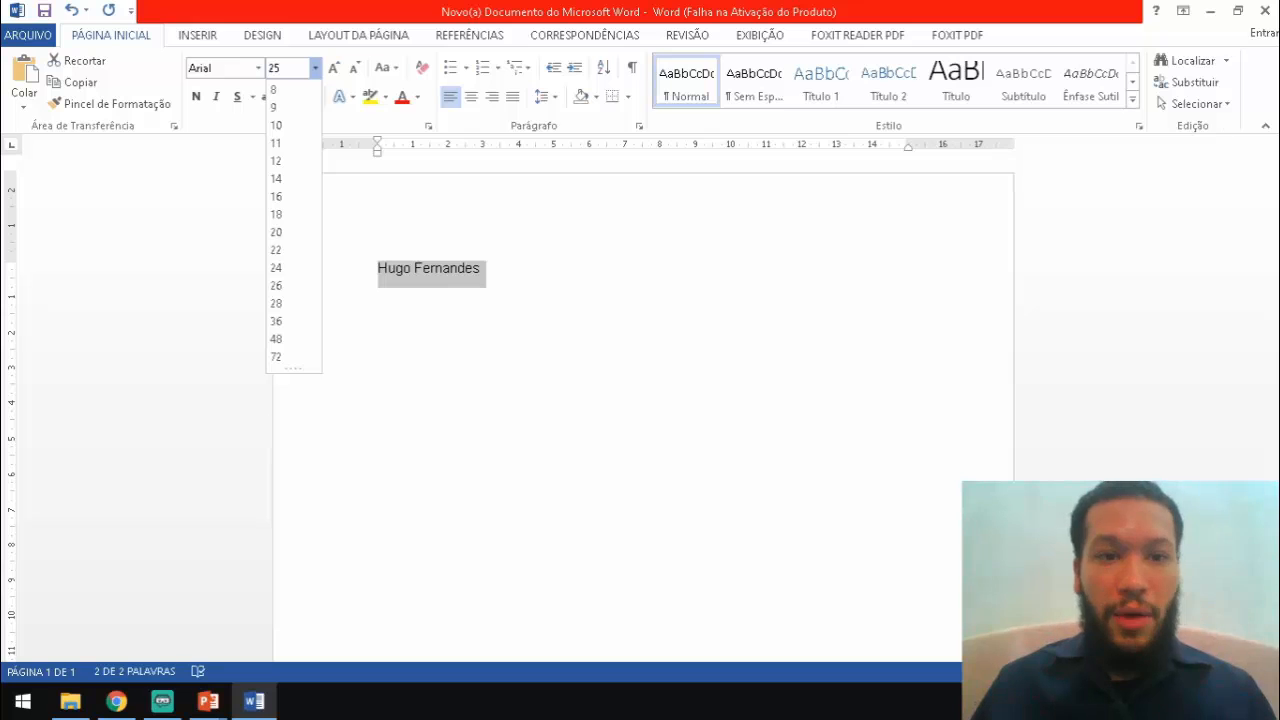
key(Return)
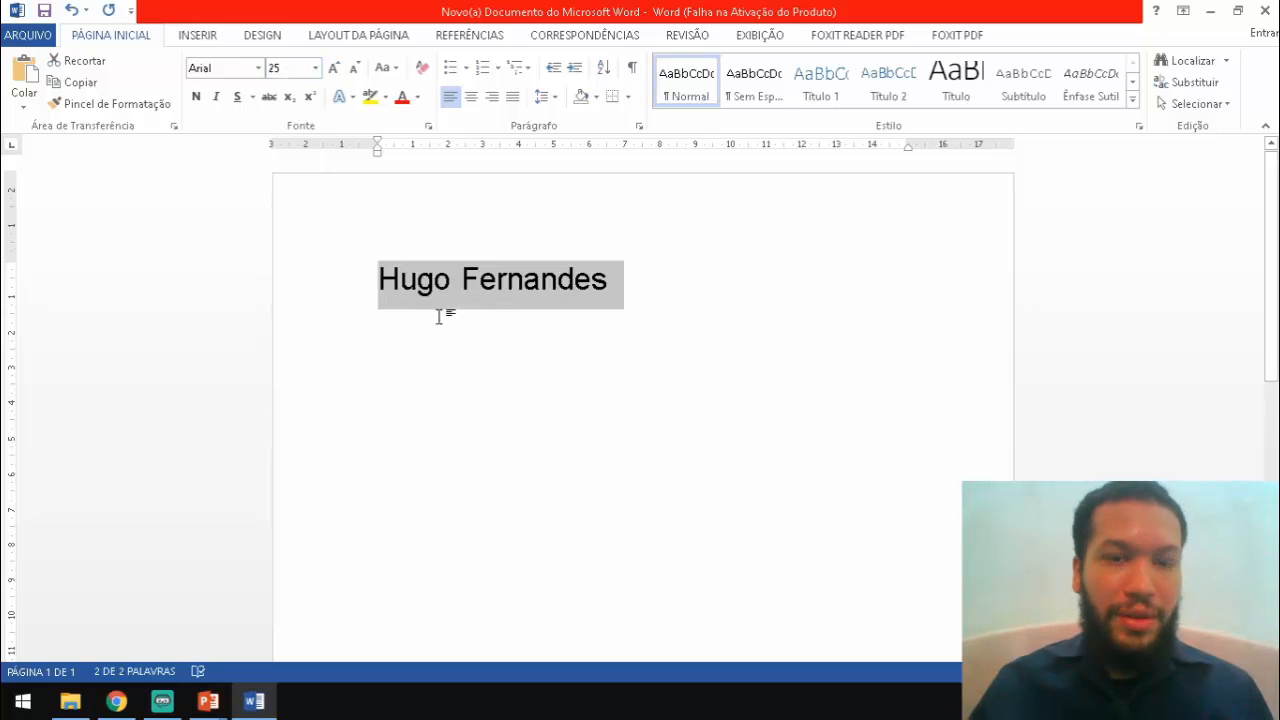
click(315, 67)
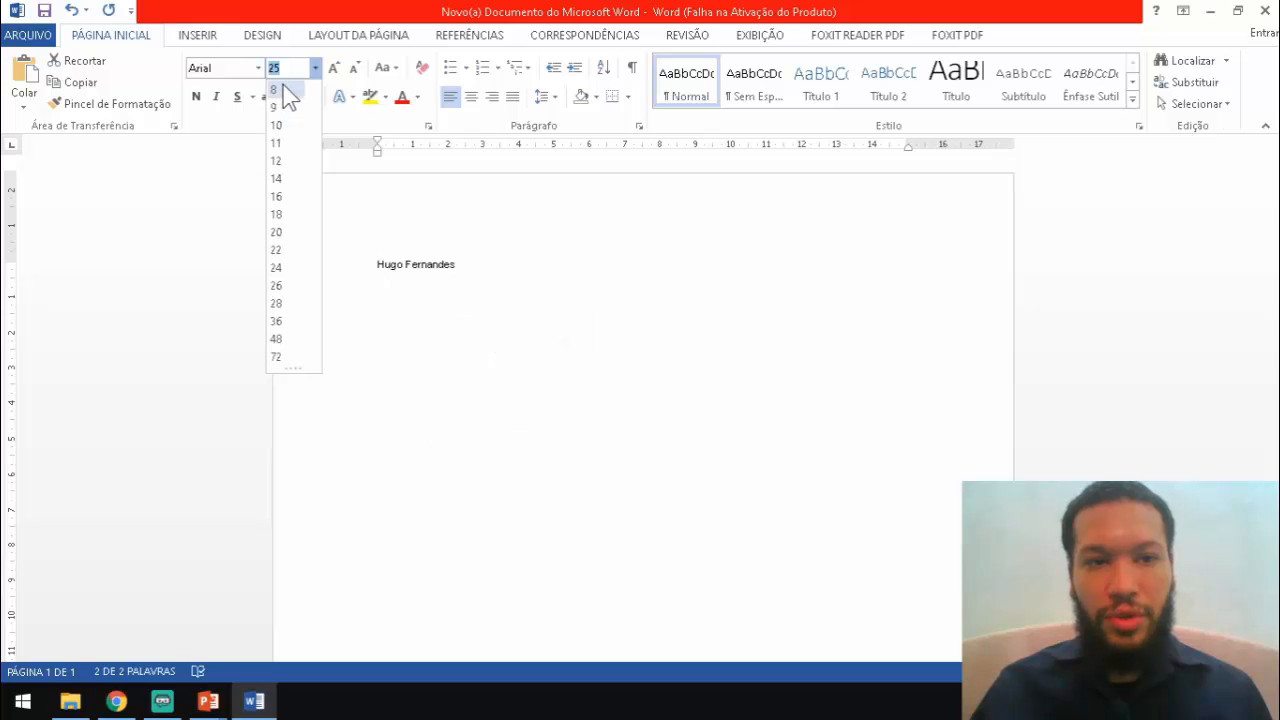
click(277, 233)
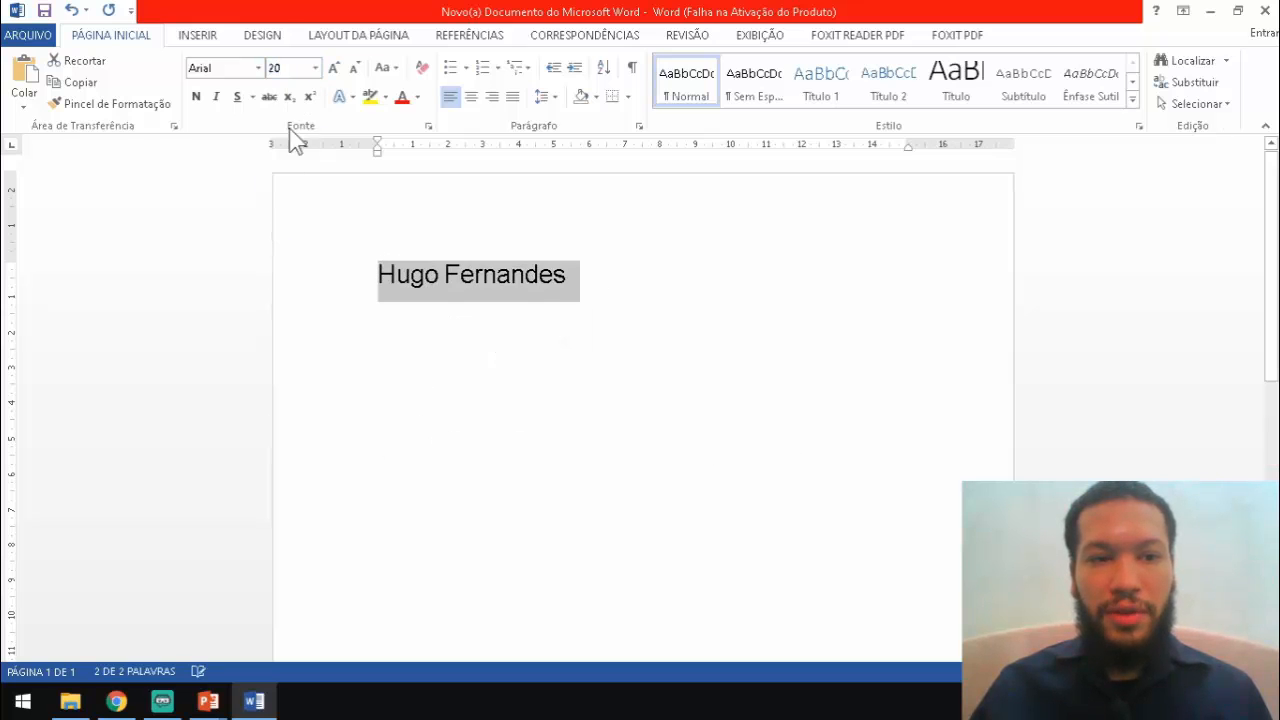
click(283, 64)
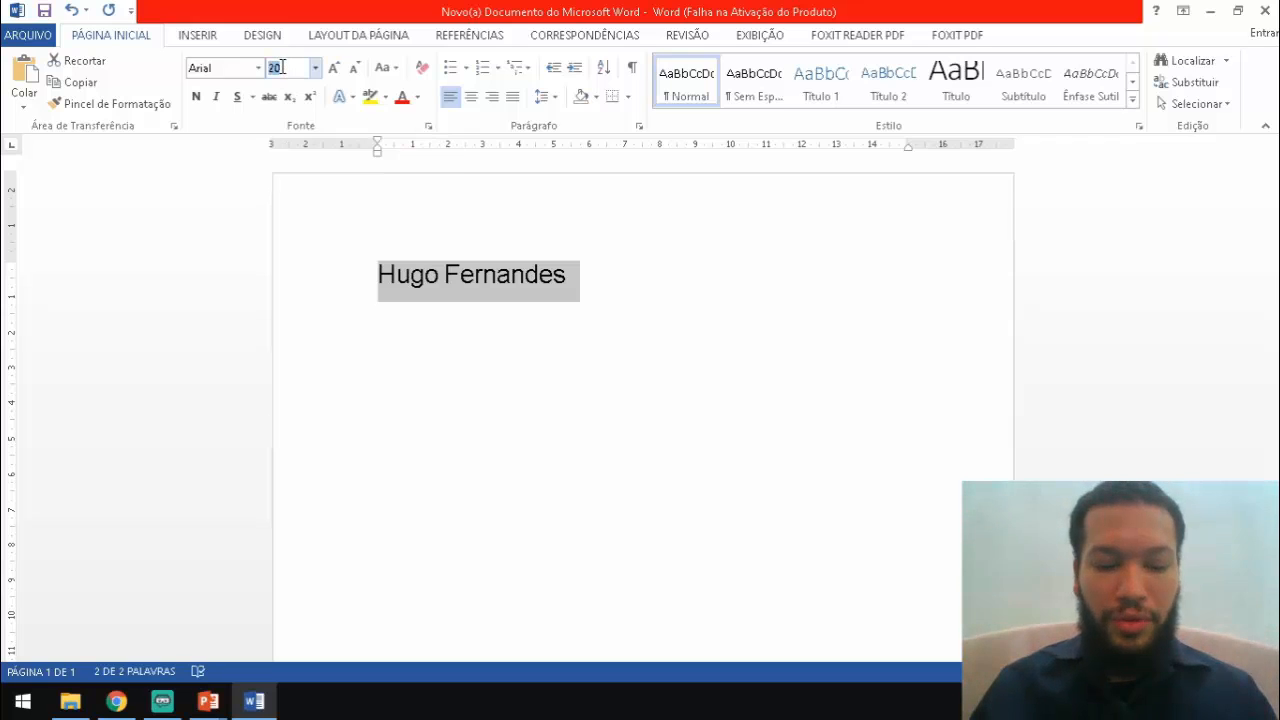
text(3)
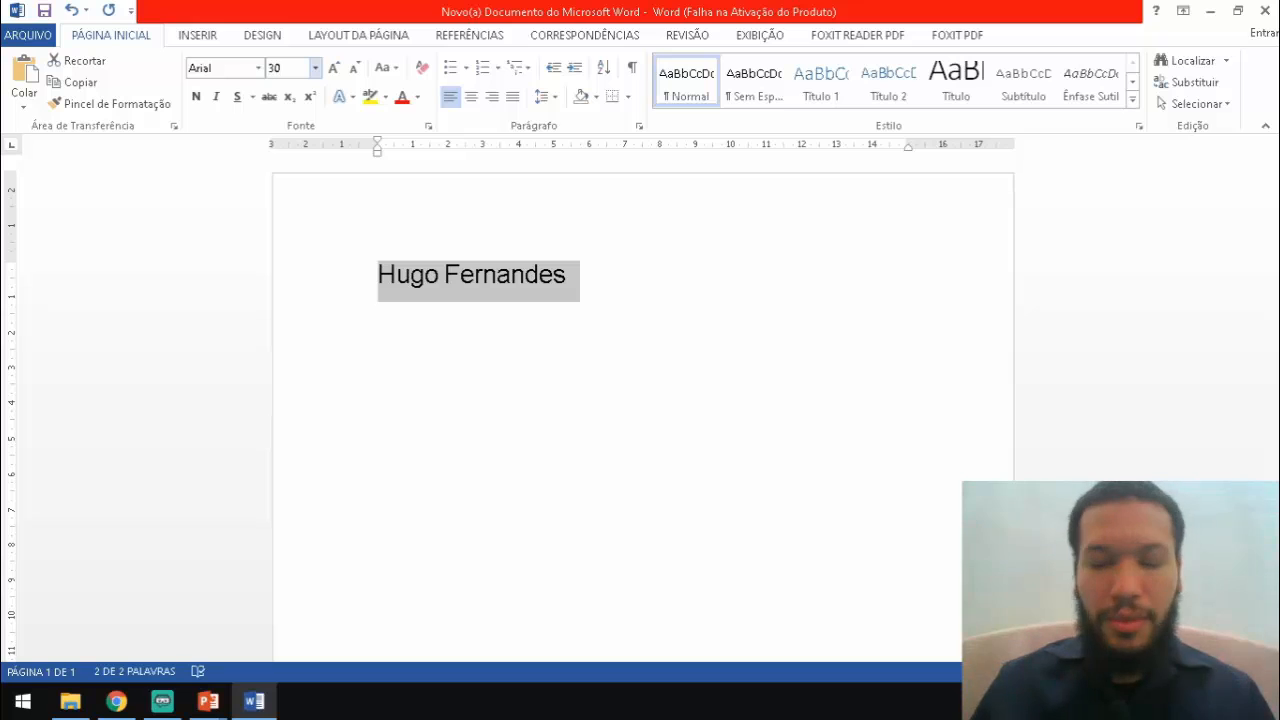
key(Return)
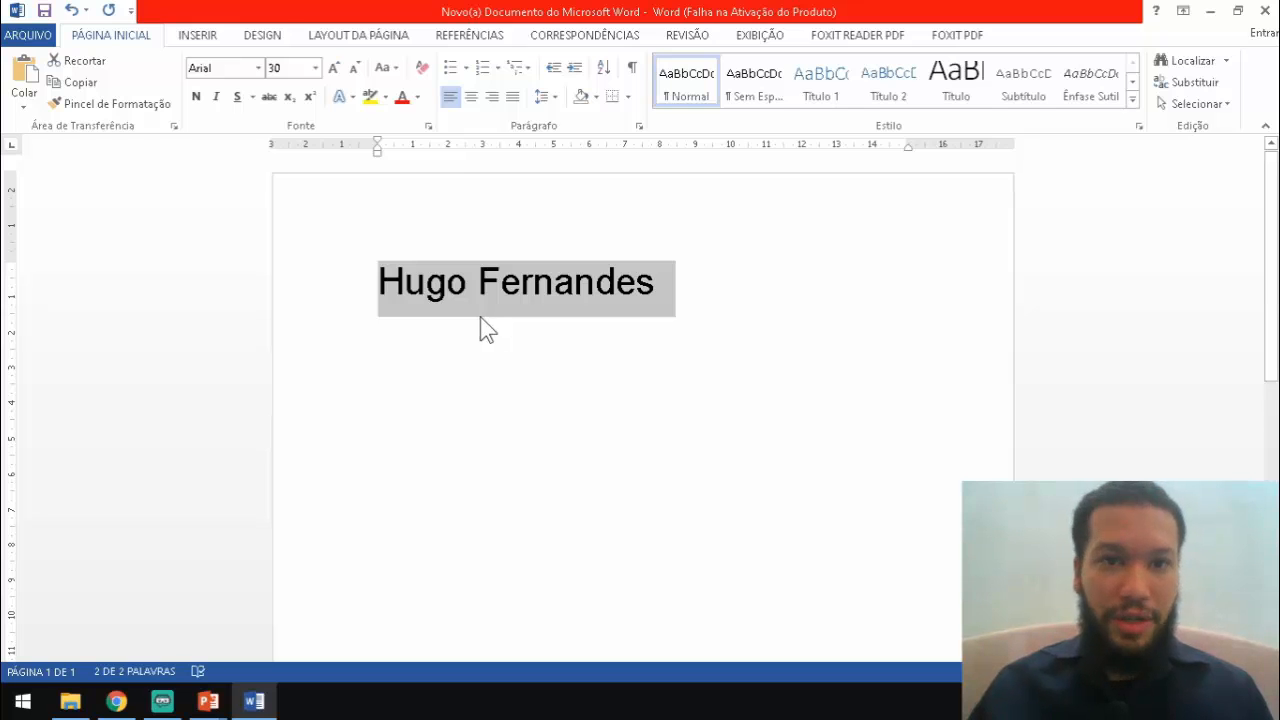
Grow the name four size steps, then shrink it step by step down to size 1
click(315, 69)
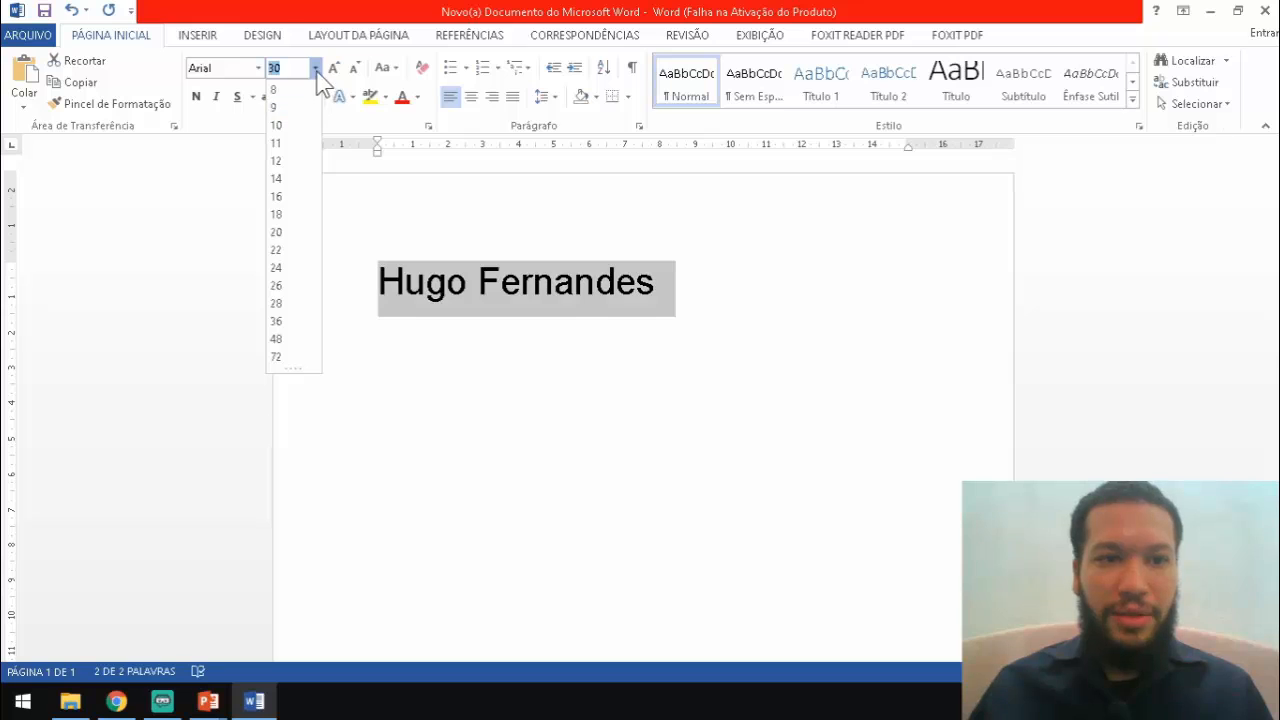
click(316, 74)
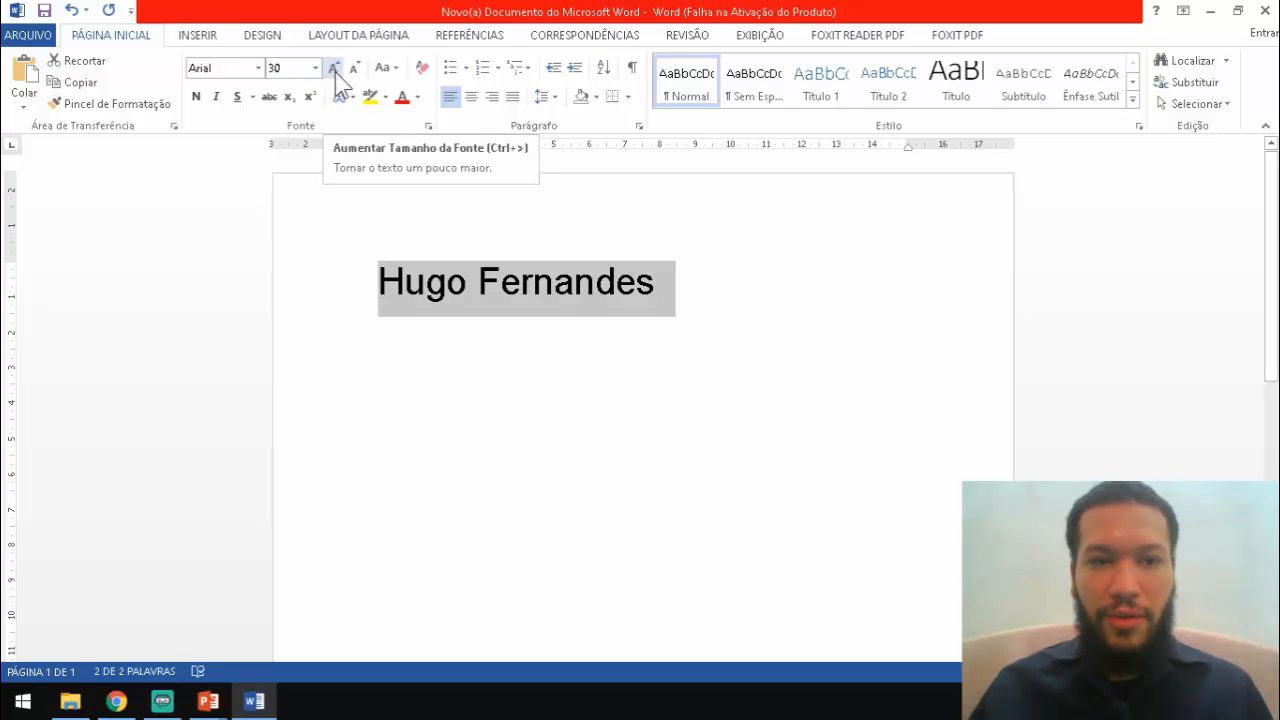
click(336, 70)
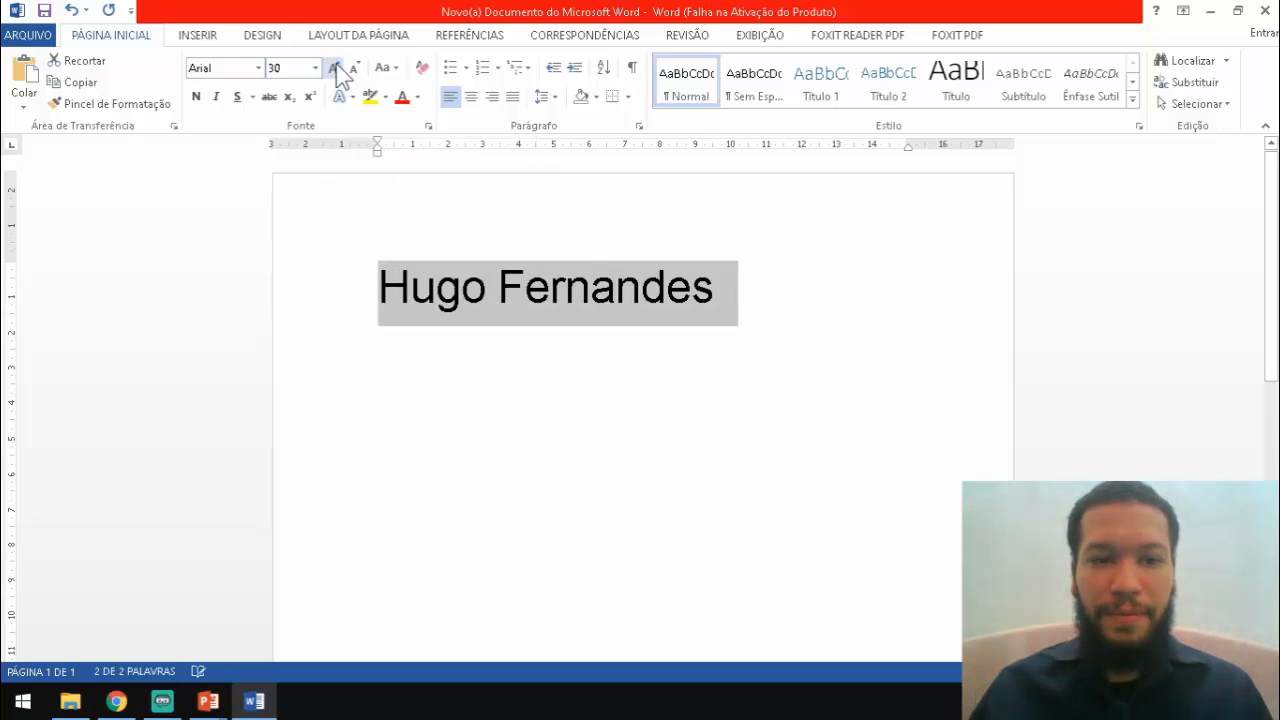
click(337, 68)
click(337, 68)
click(337, 68)
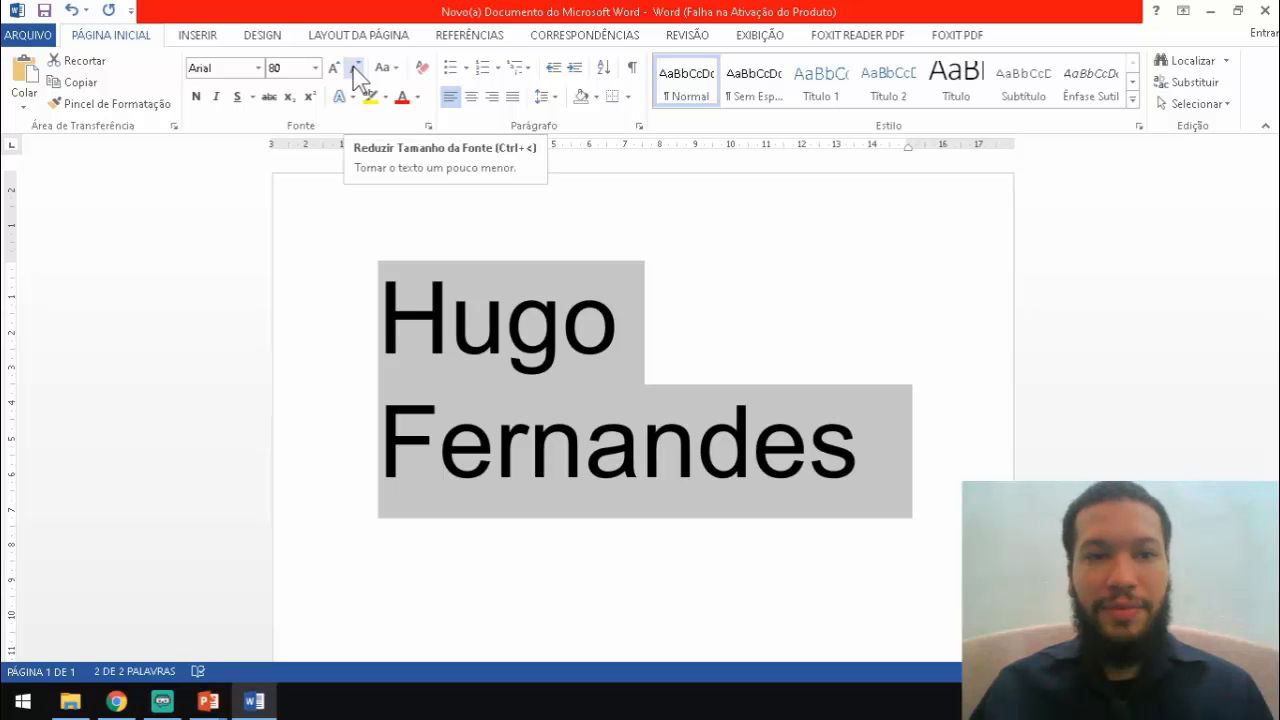
click(356, 68)
click(356, 68)
click(356, 68)
click(356, 68)
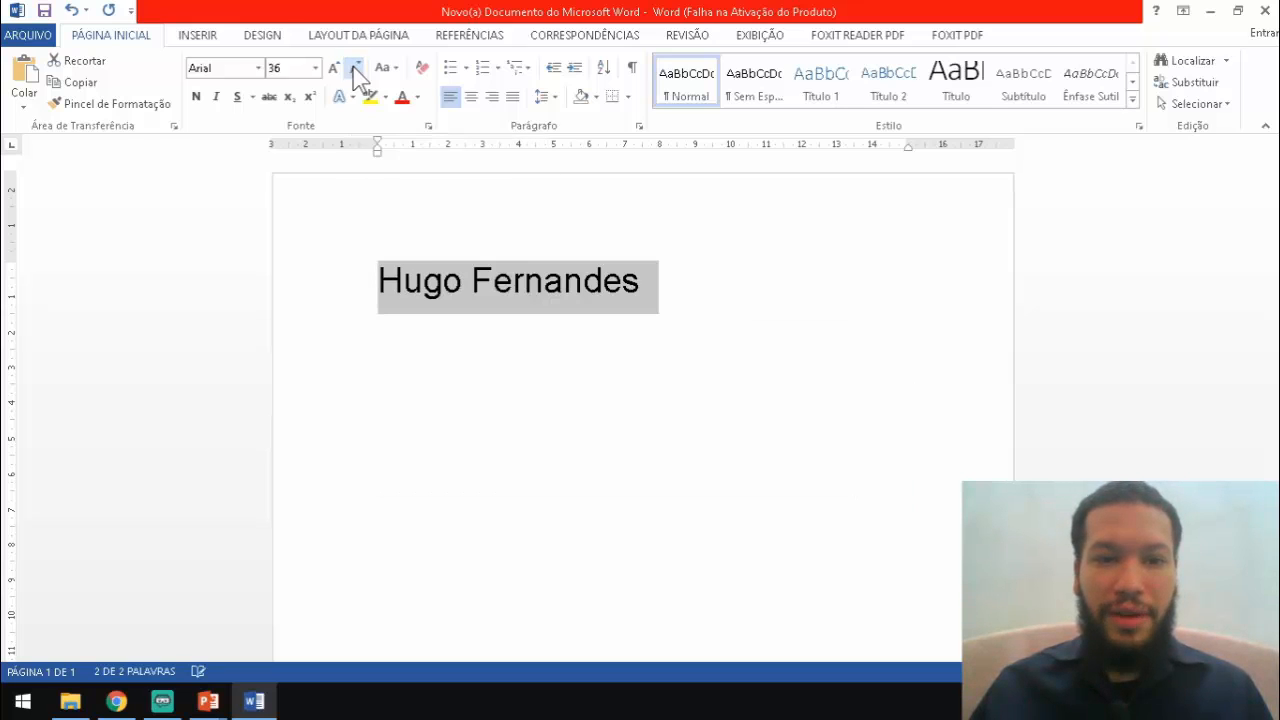
click(356, 68)
click(356, 68)
click(356, 68)
click(356, 68)
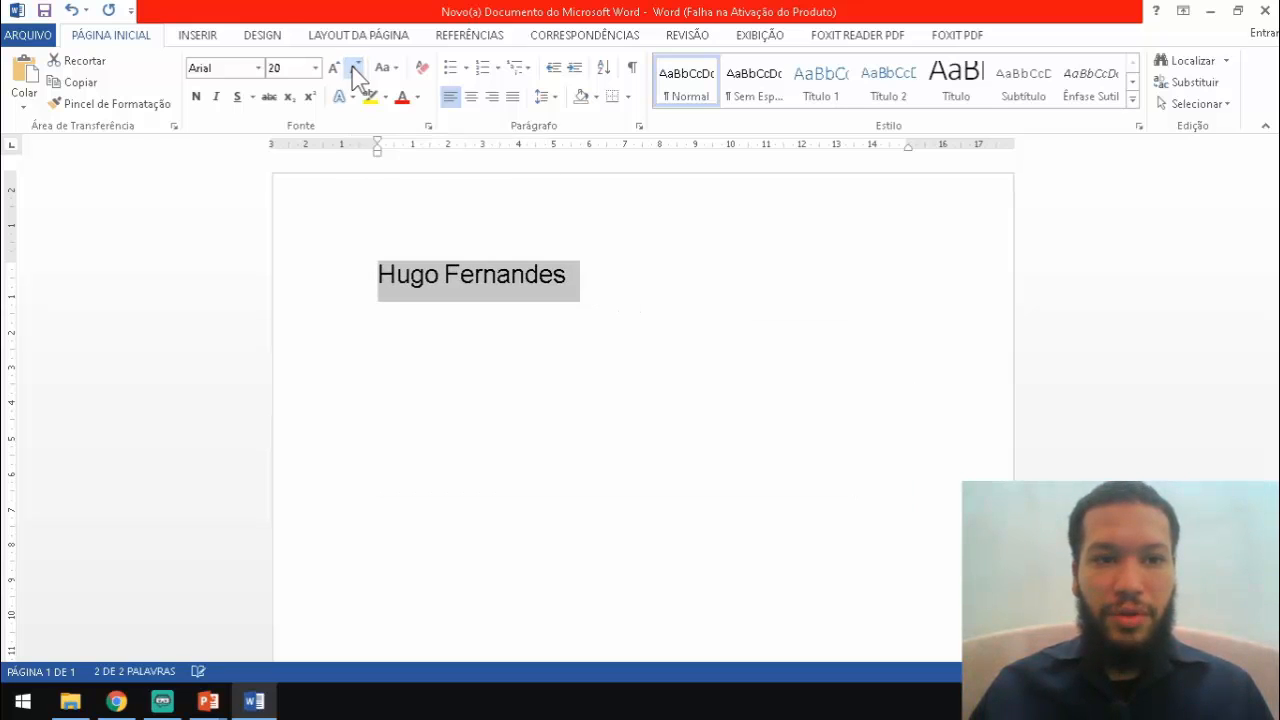
click(356, 68)
click(356, 68)
click(356, 68)
click(356, 68)
click(356, 68)
click(356, 68)
click(356, 68)
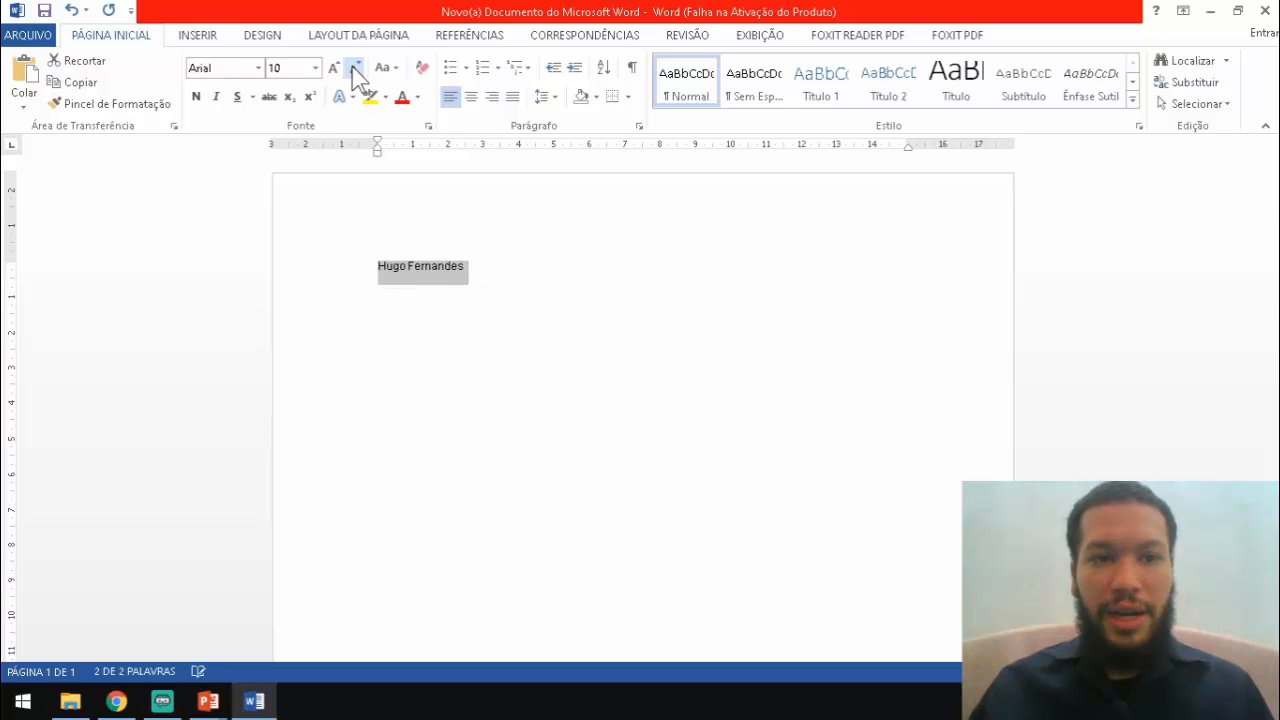
click(356, 68)
click(356, 68)
click(356, 68)
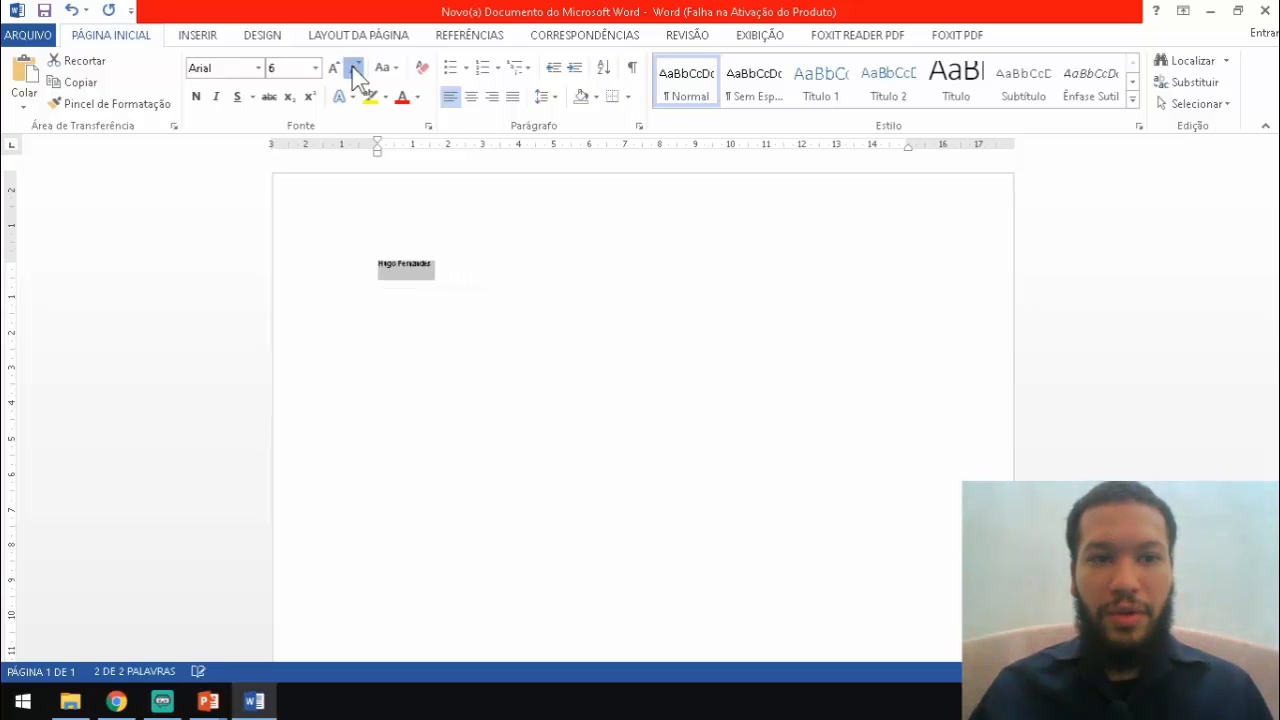
click(356, 68)
click(356, 68)
click(356, 68)
click(356, 68)
click(356, 68)
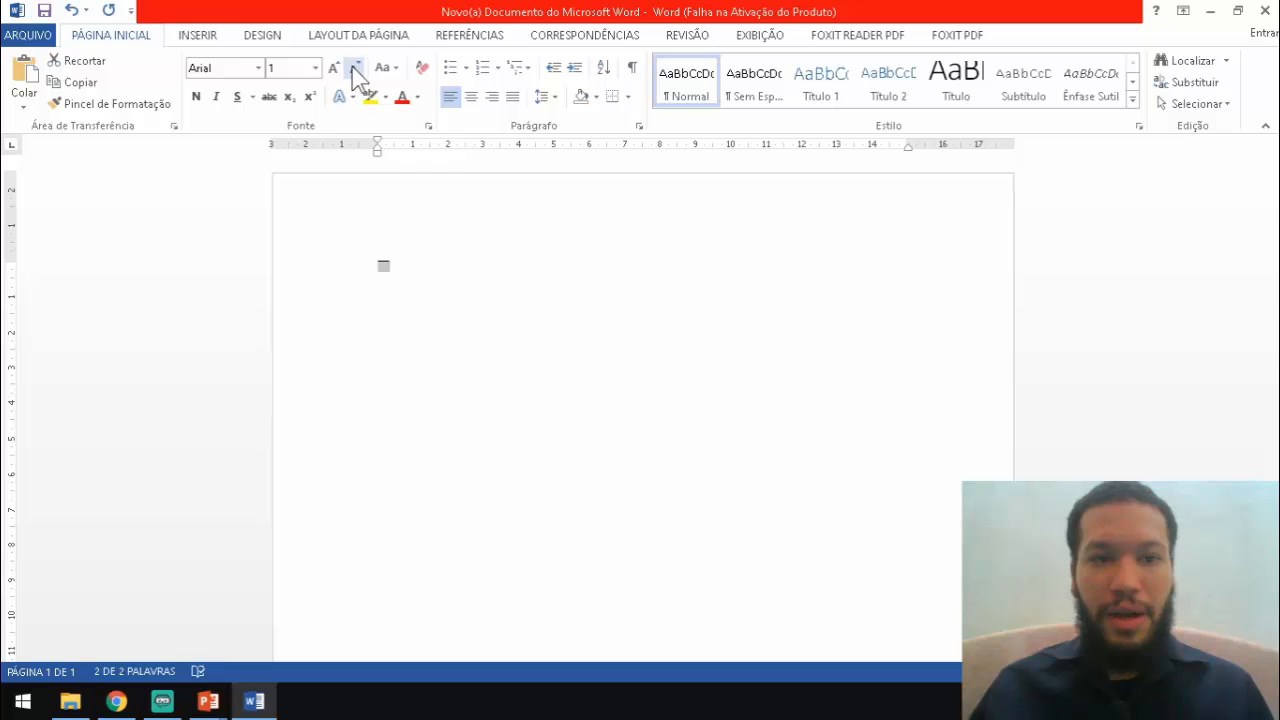
Set the name's font size back to 30 and convert it to all capitals
click(305, 68)
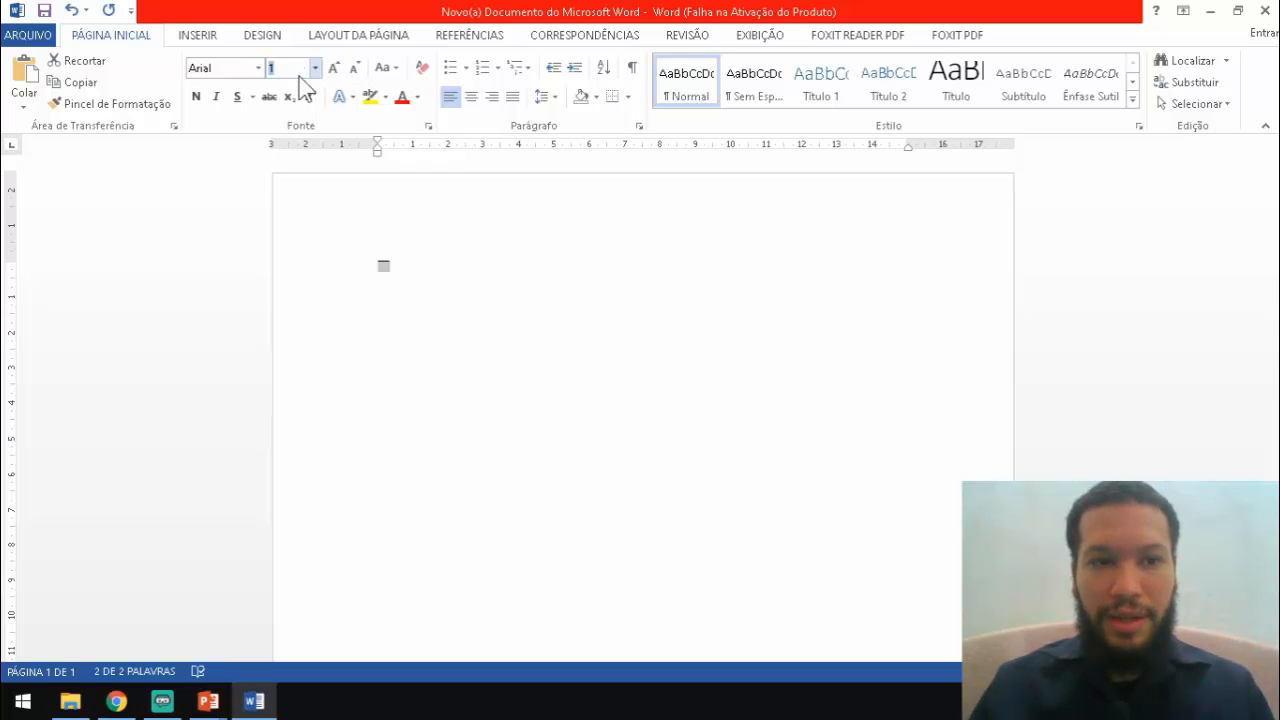
text(30)
key(Return)
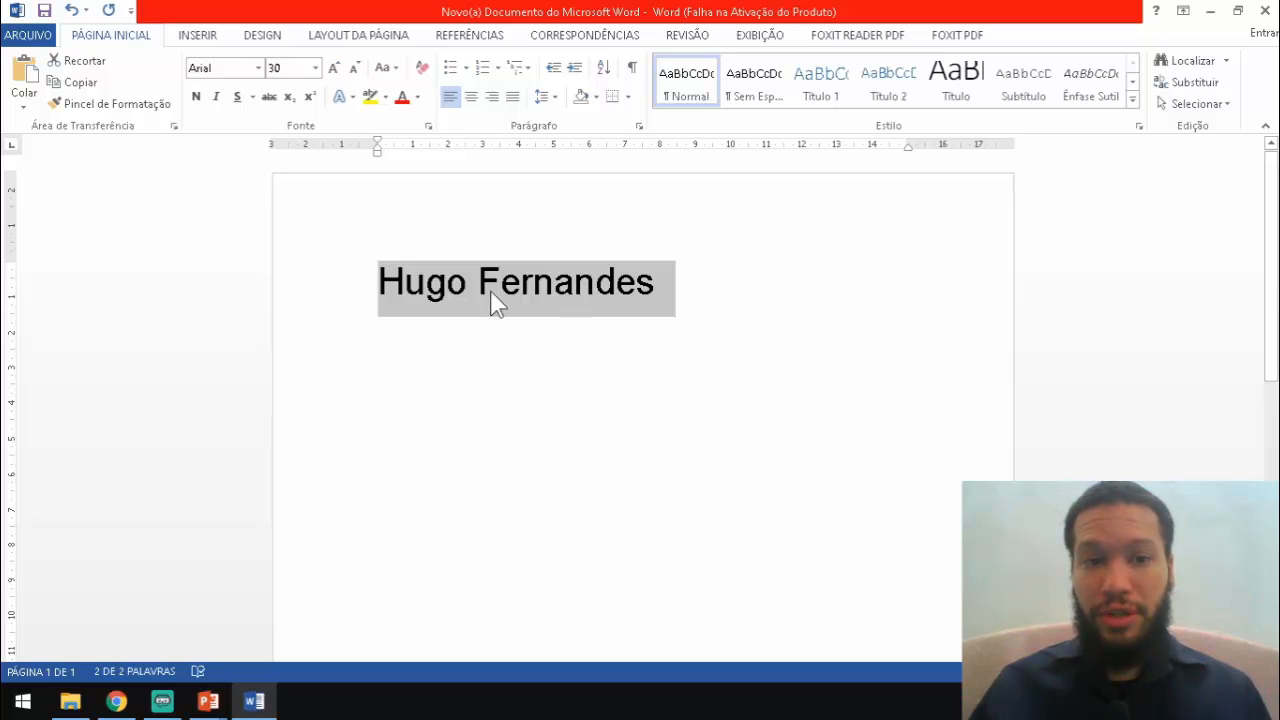
click(393, 69)
click(420, 136)
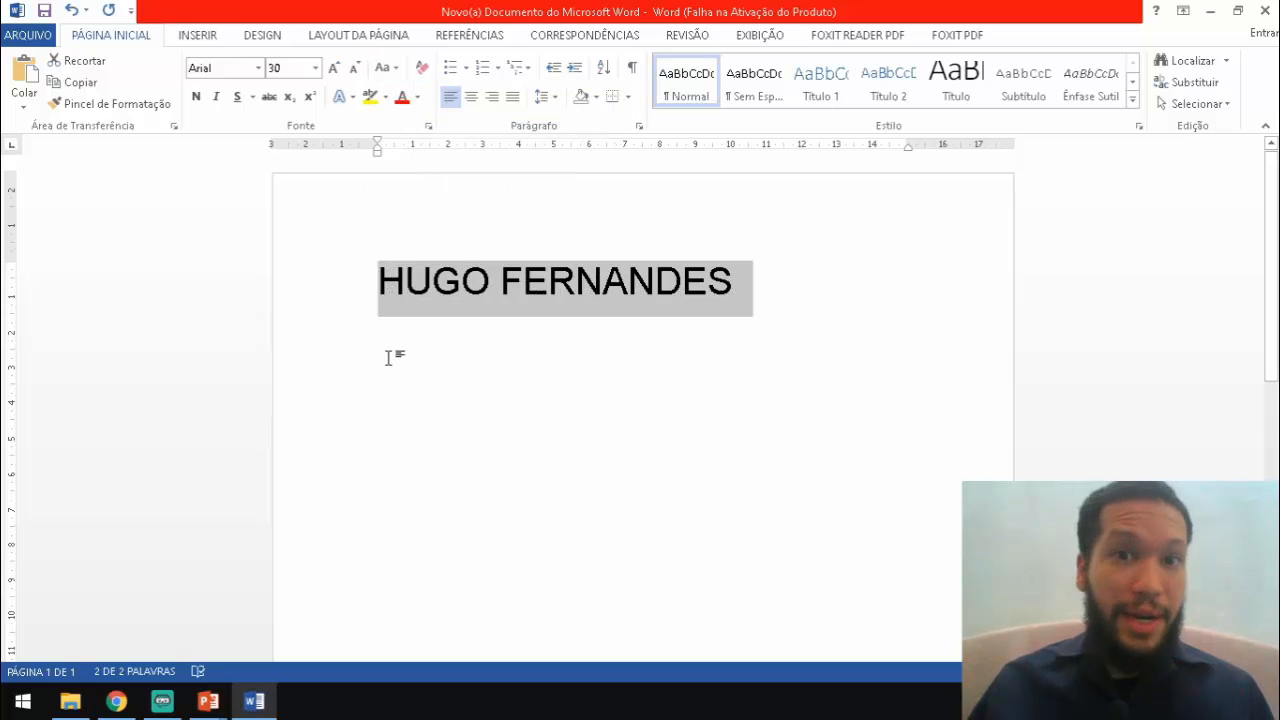
Cycle the name through sentence, lower, upper and toggle case, ending with each word capitalized
click(389, 68)
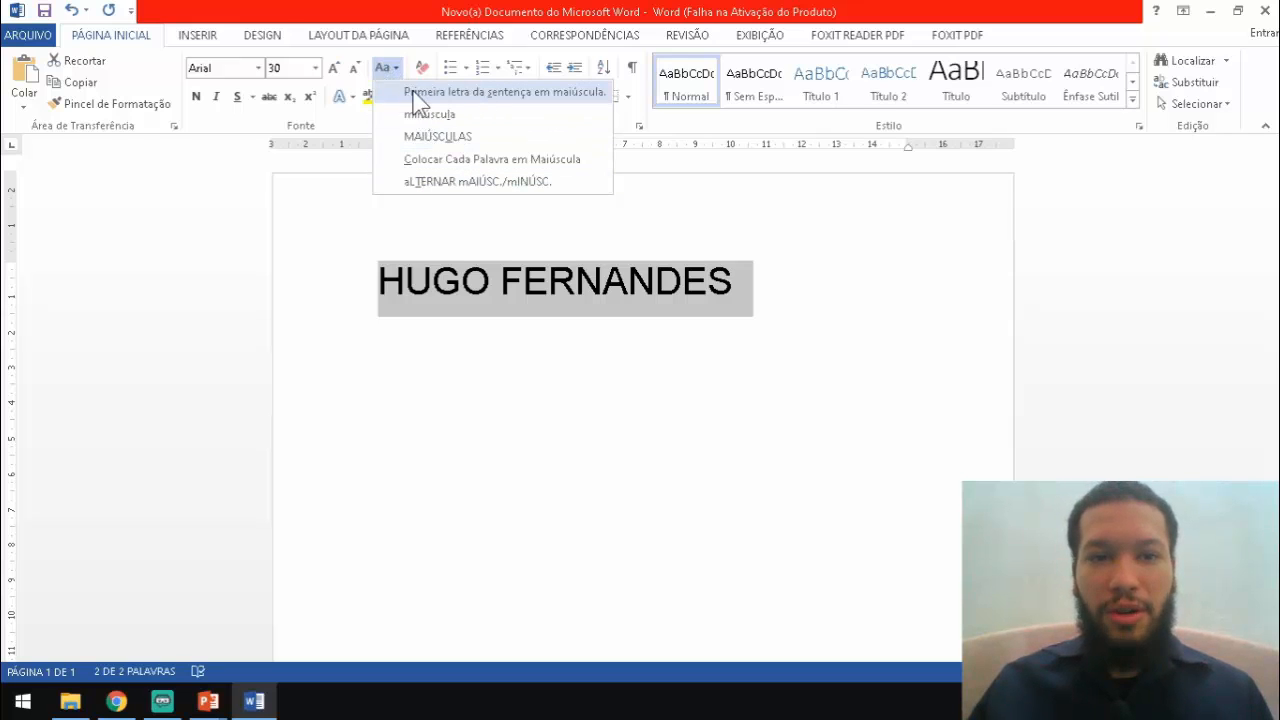
click(538, 106)
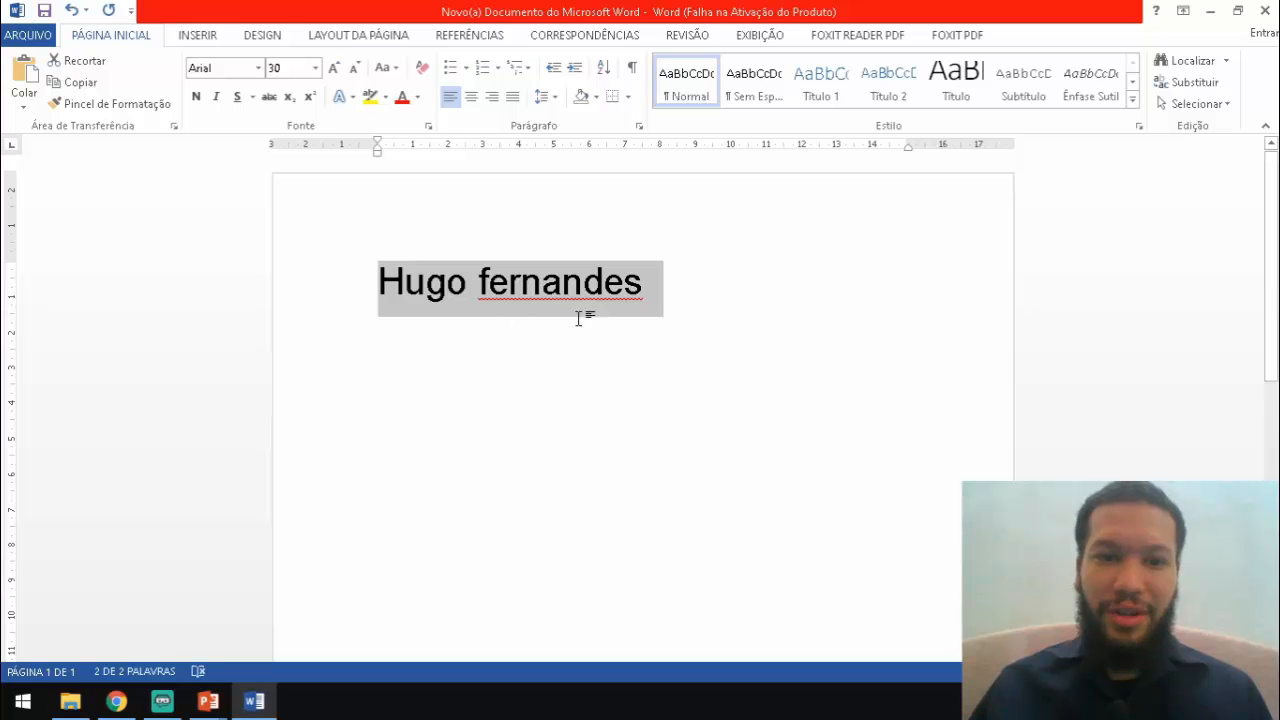
click(386, 68)
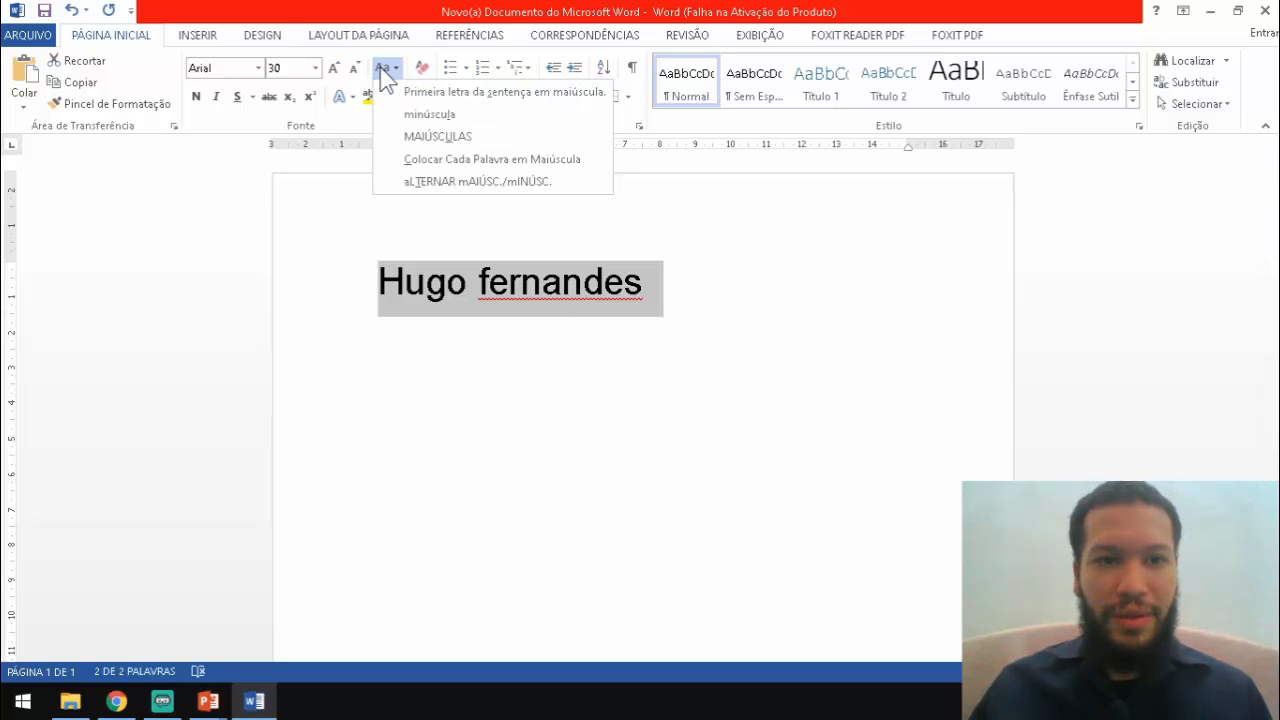
click(424, 118)
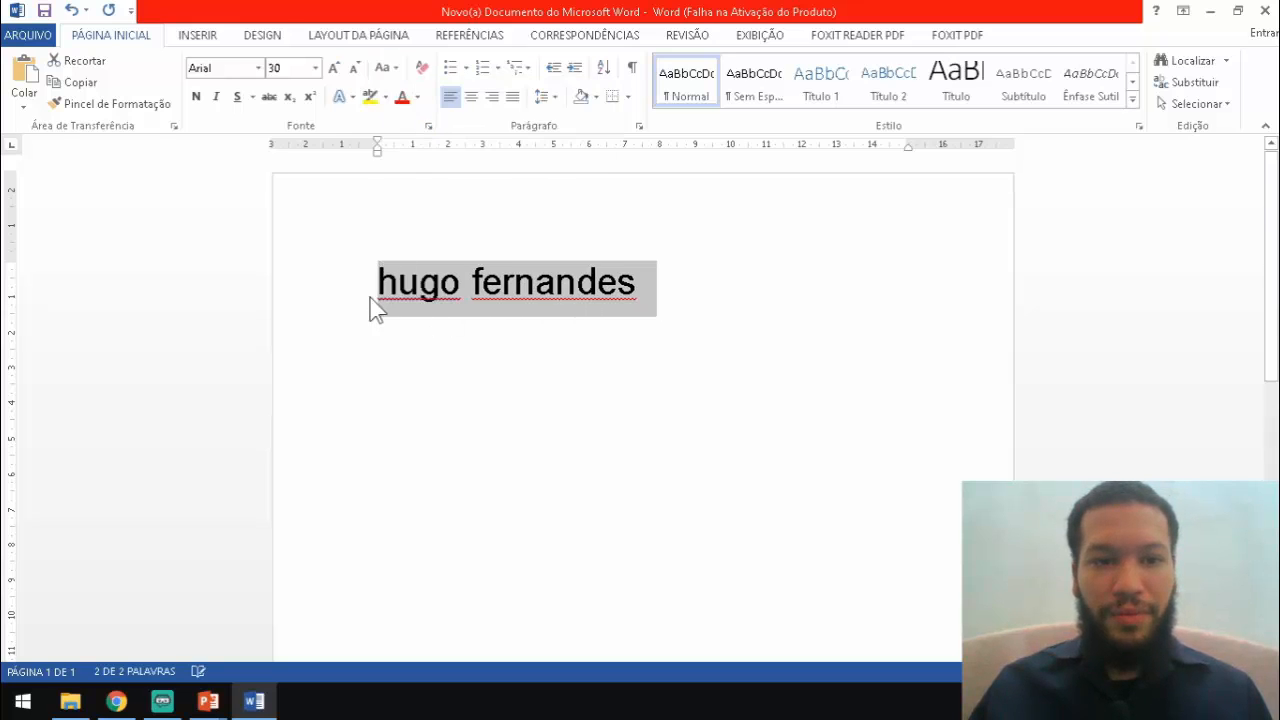
click(386, 68)
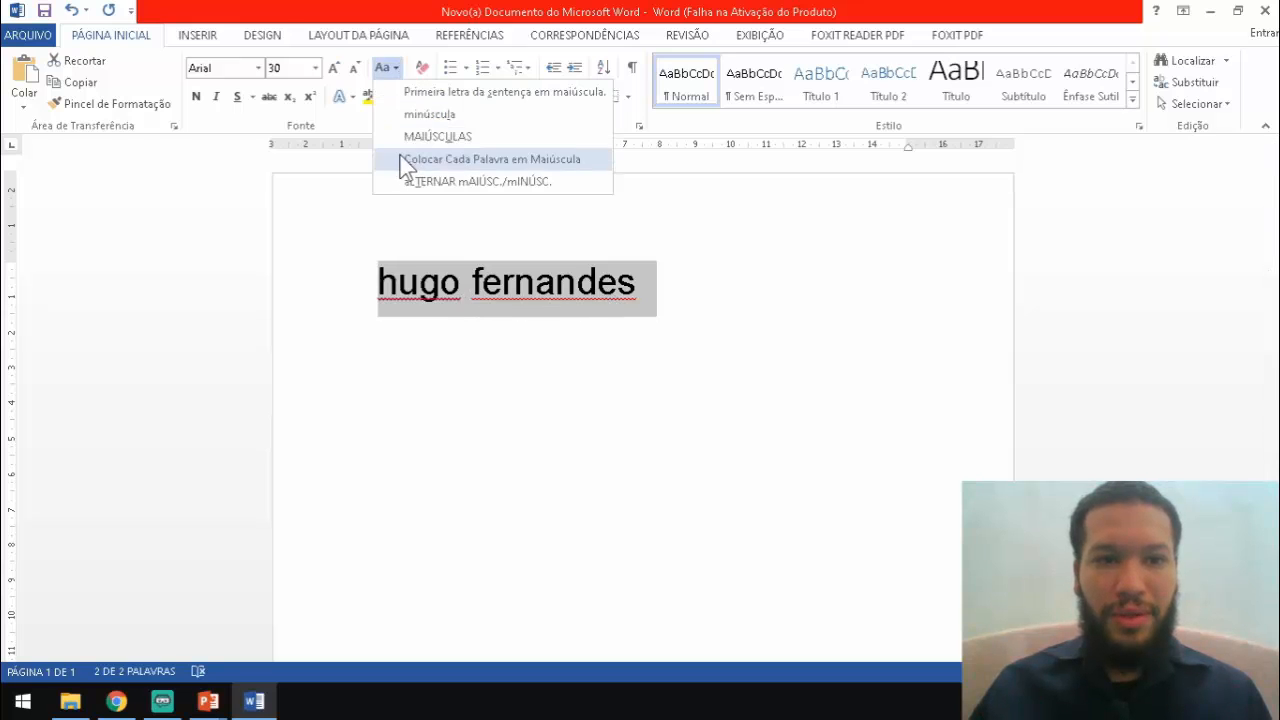
click(416, 134)
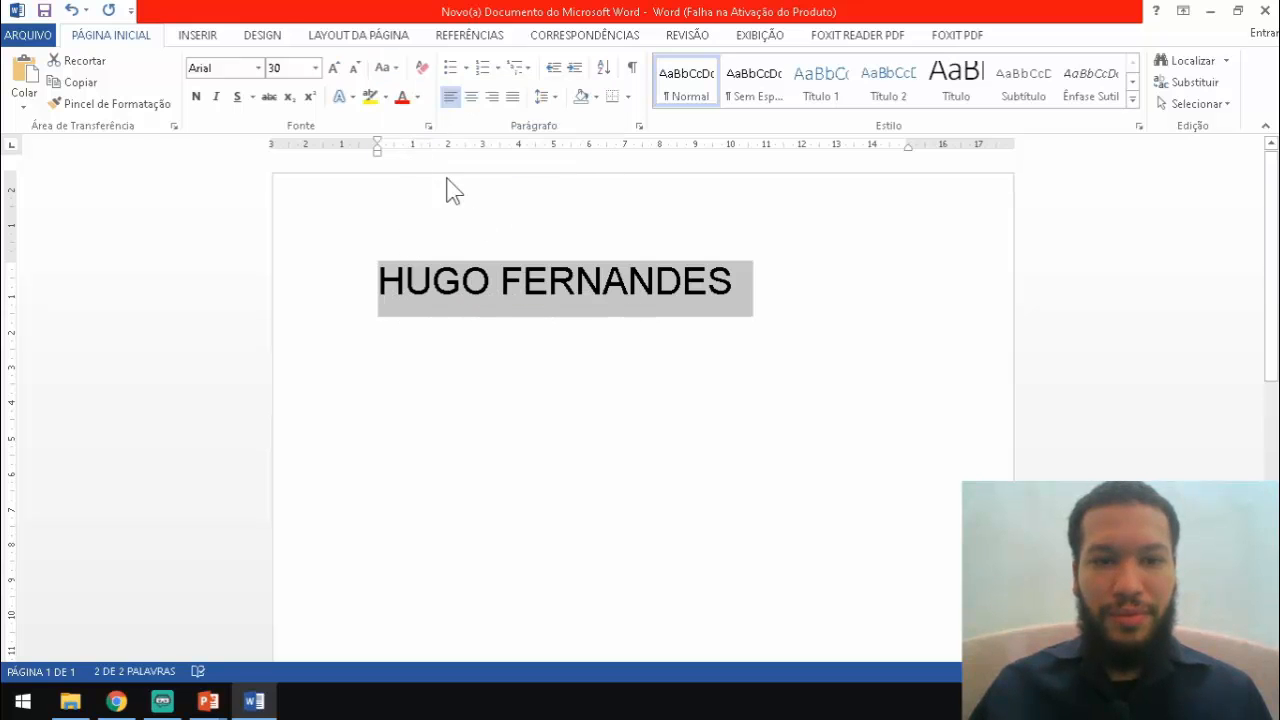
click(386, 68)
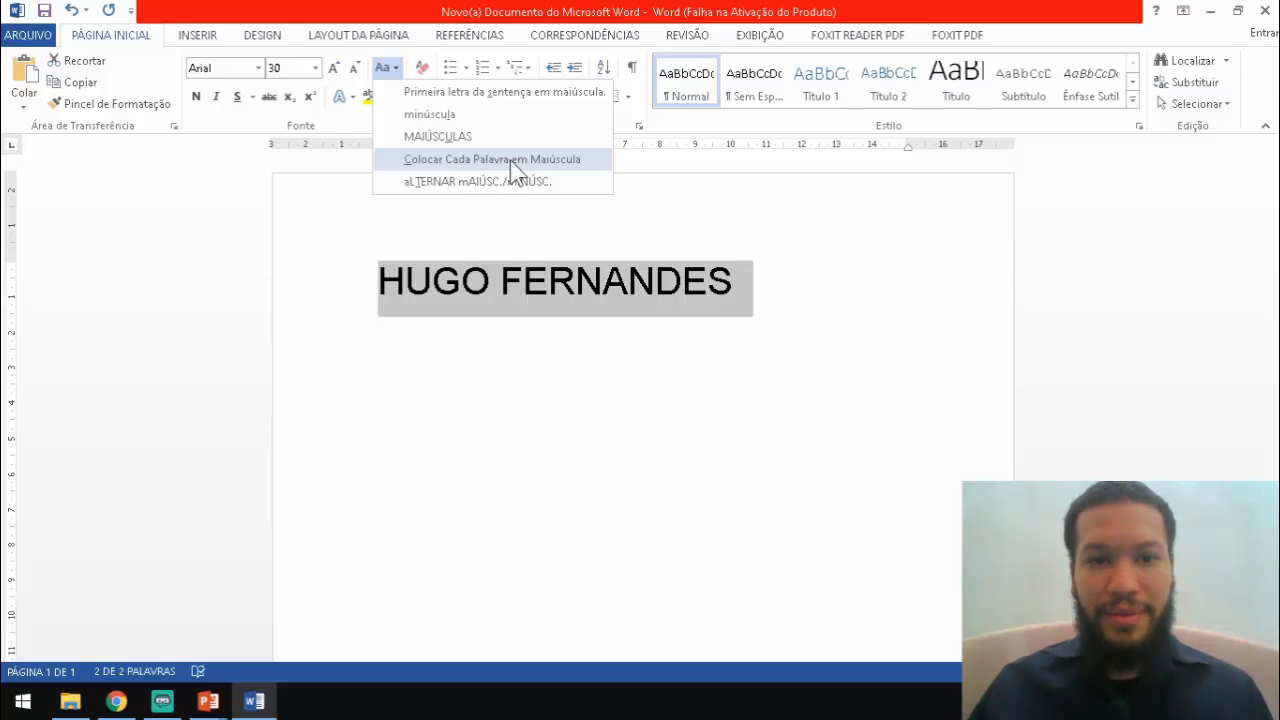
click(556, 161)
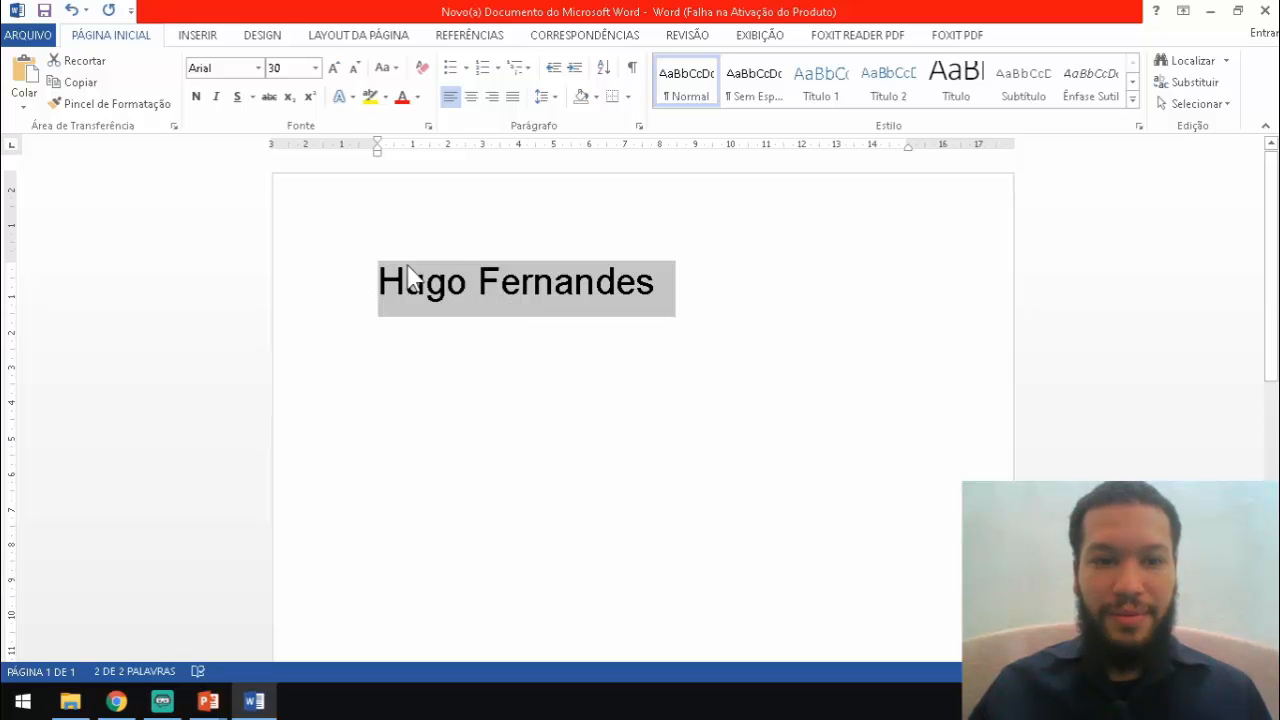
click(391, 68)
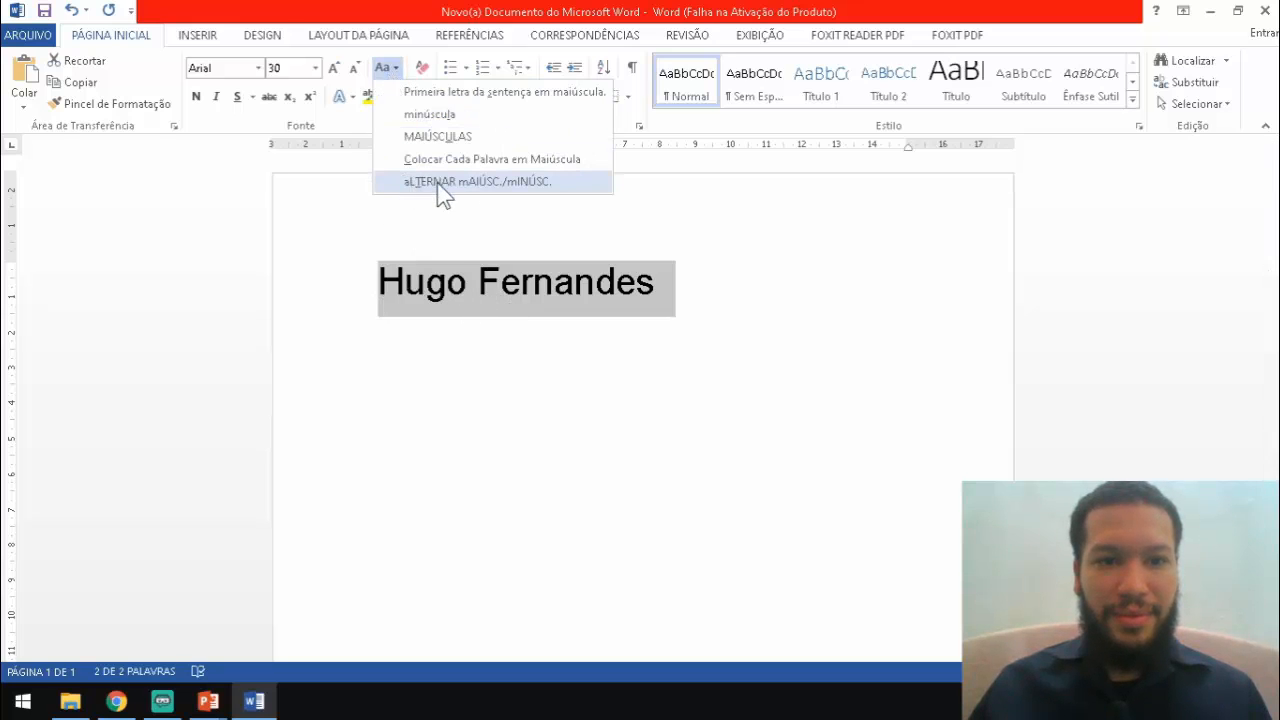
click(501, 187)
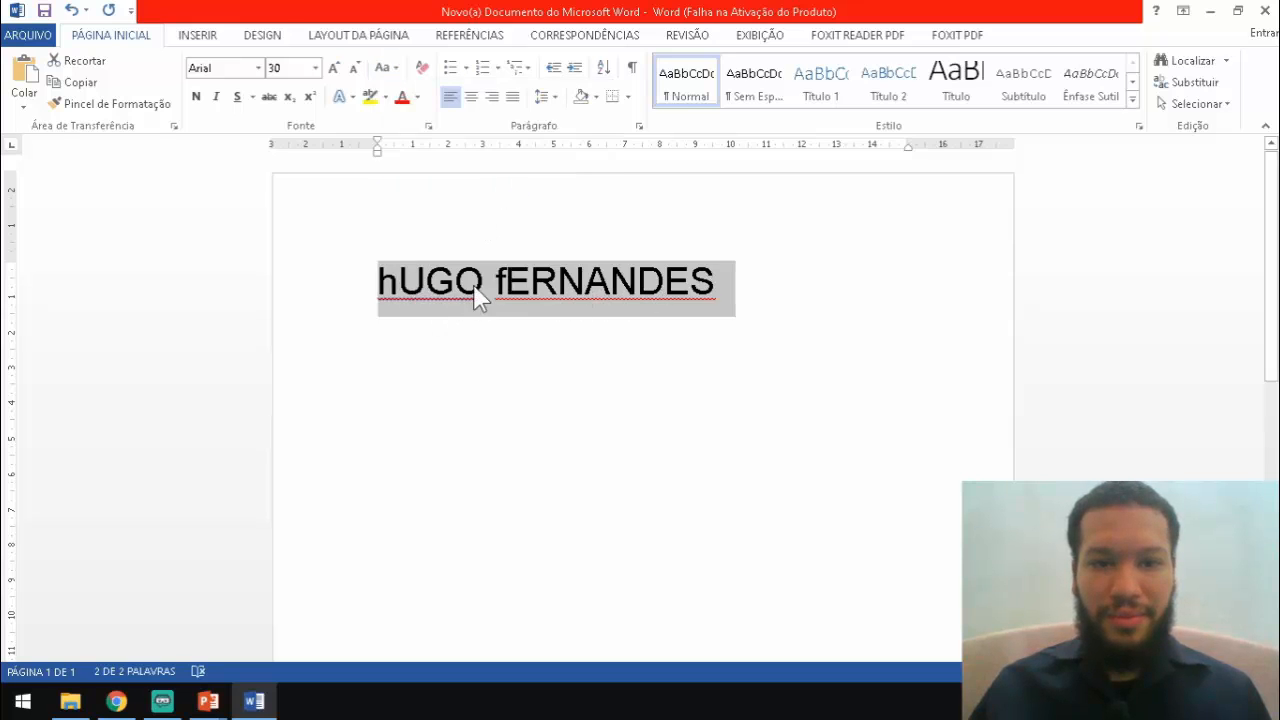
click(385, 68)
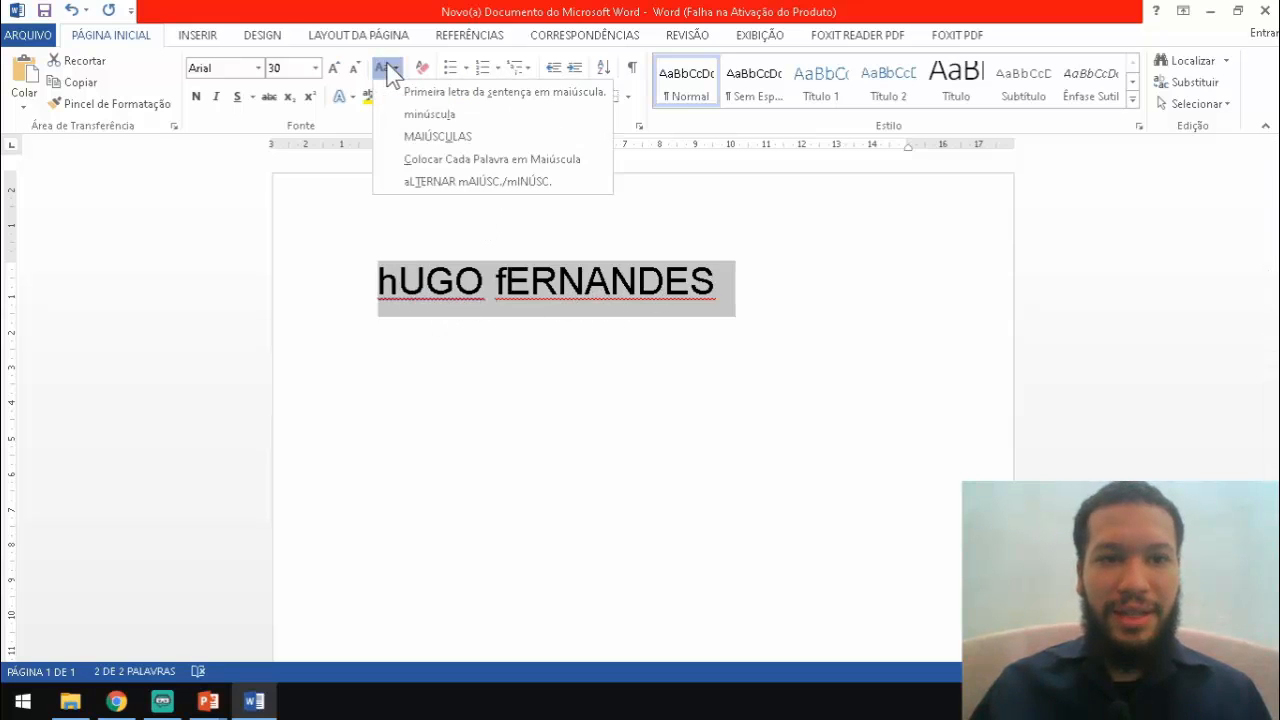
click(405, 159)
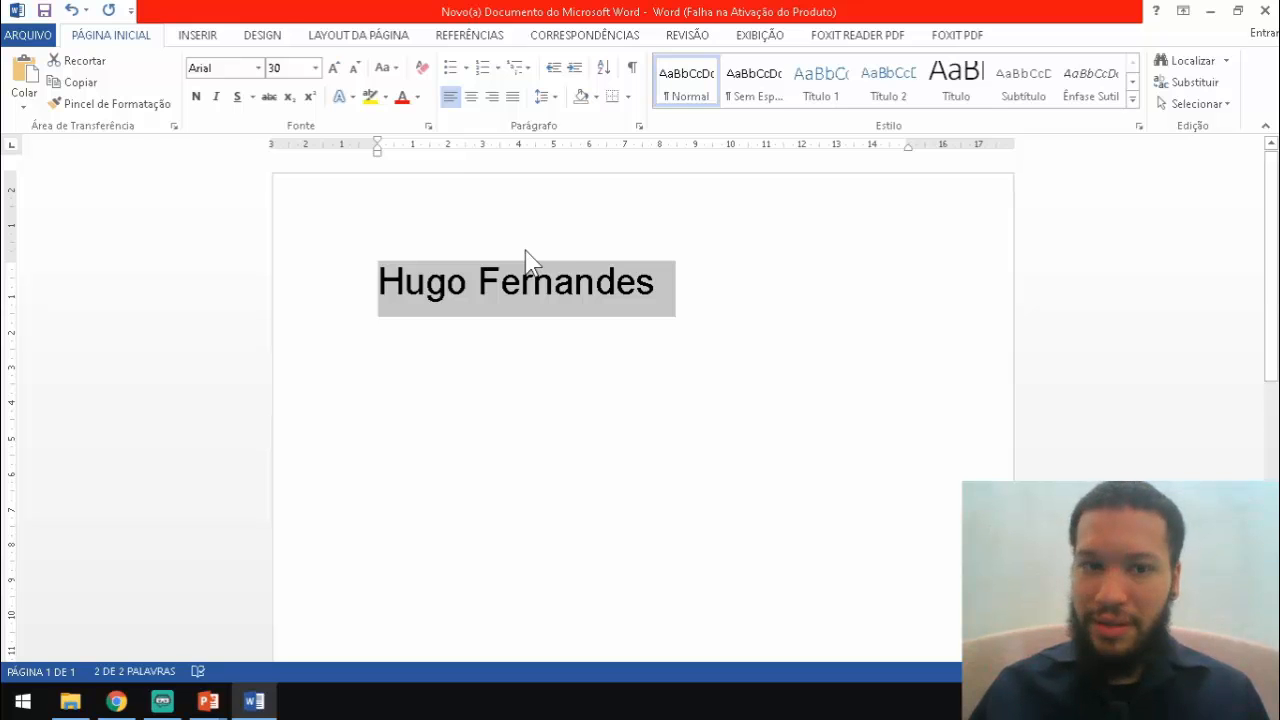
click(196, 97)
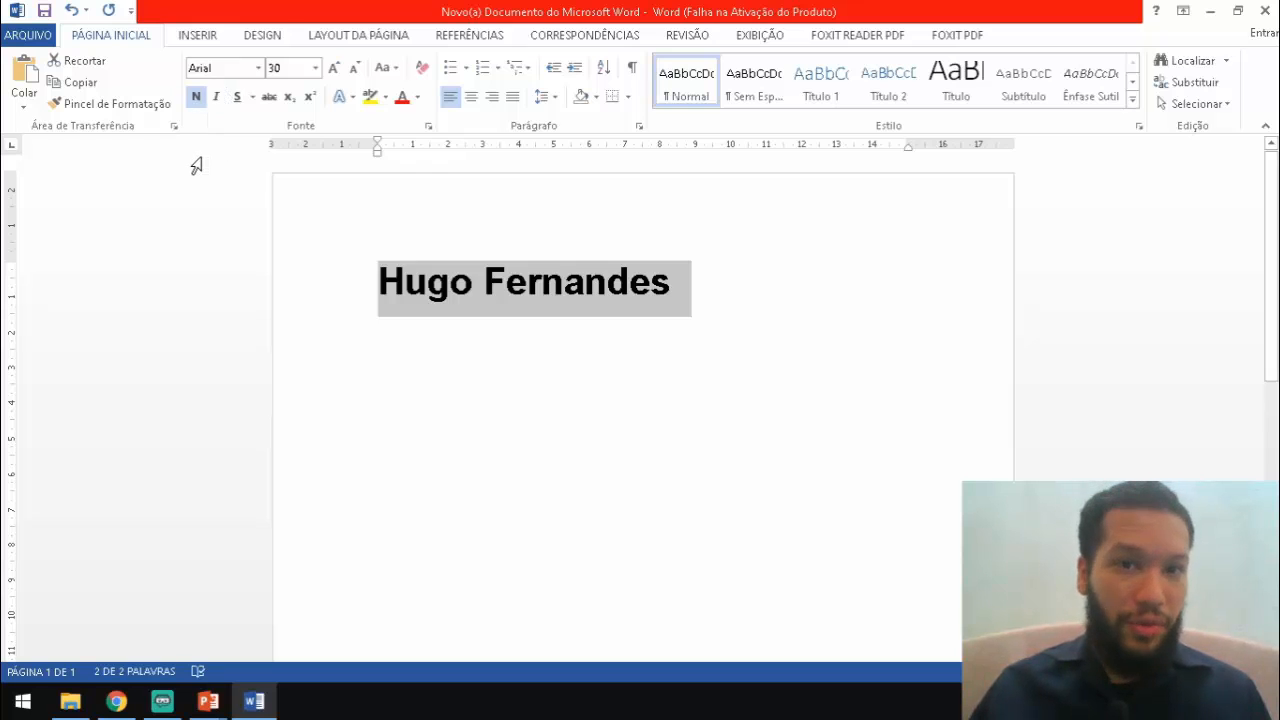
click(217, 108)
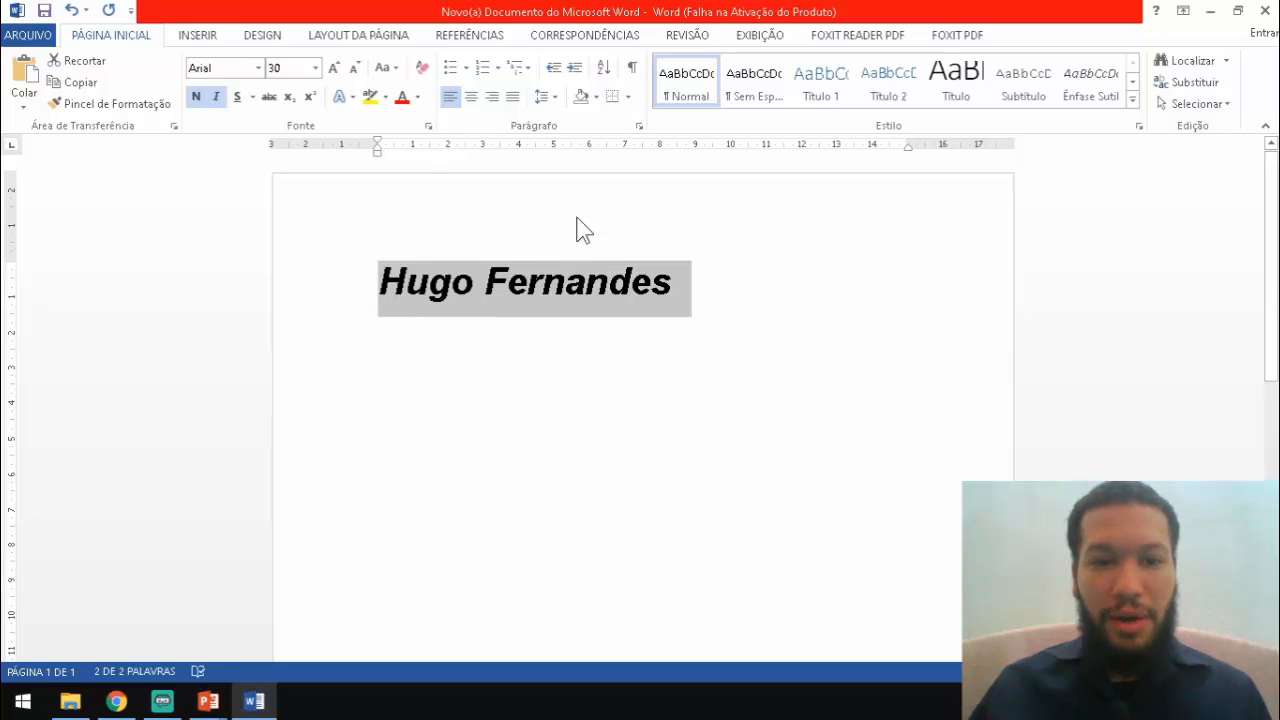
click(238, 100)
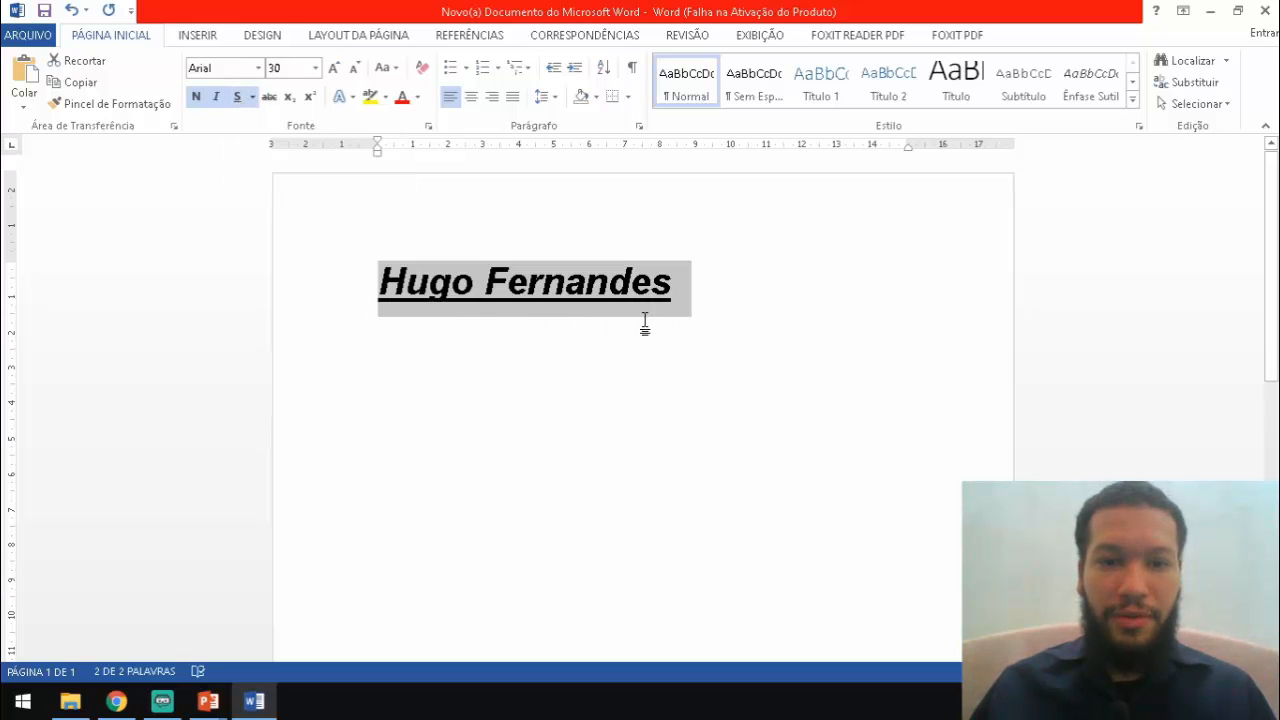
click(234, 94)
click(210, 96)
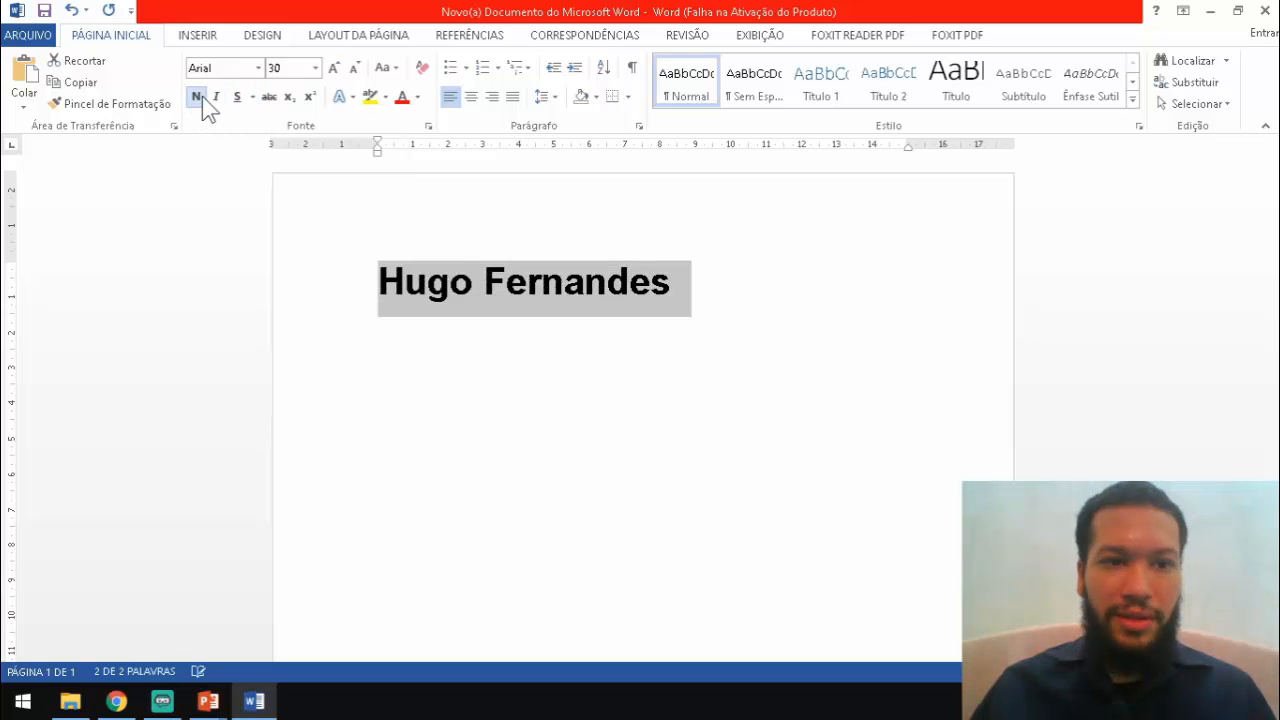
click(202, 96)
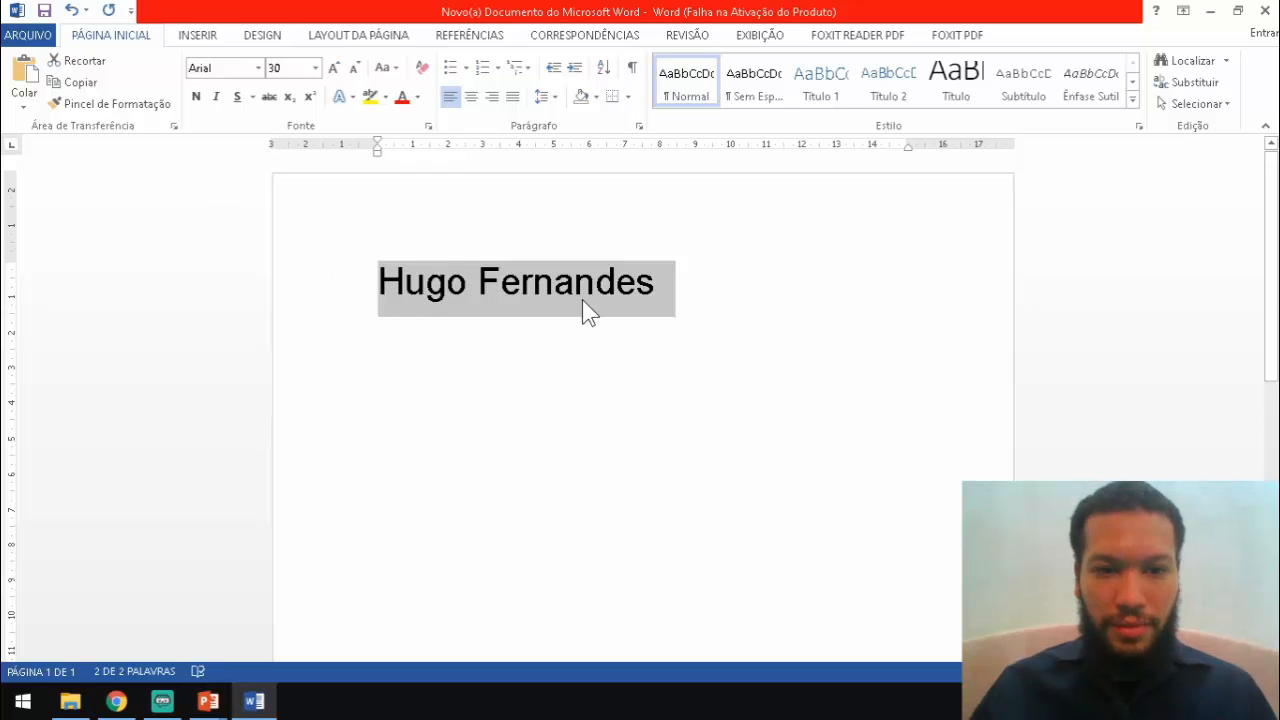
Toggle strikethrough on and off the name, then type the sample prices 19,90 and 10,00
click(267, 97)
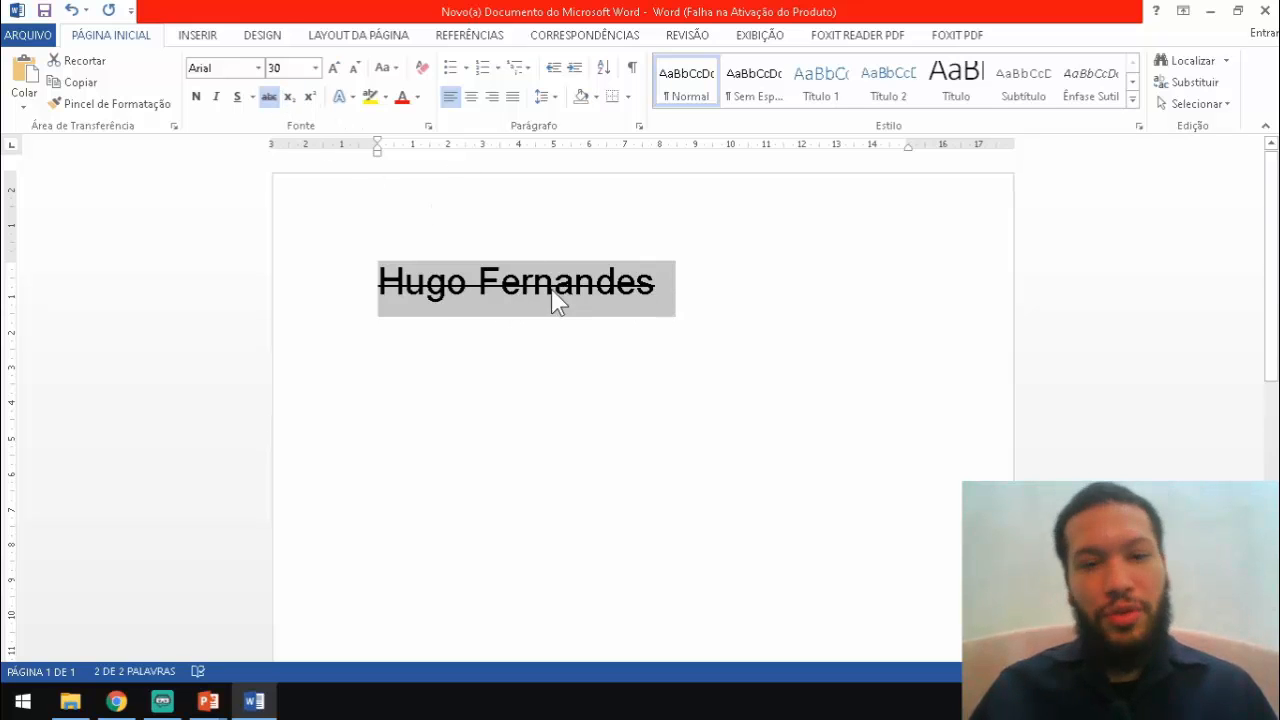
click(272, 98)
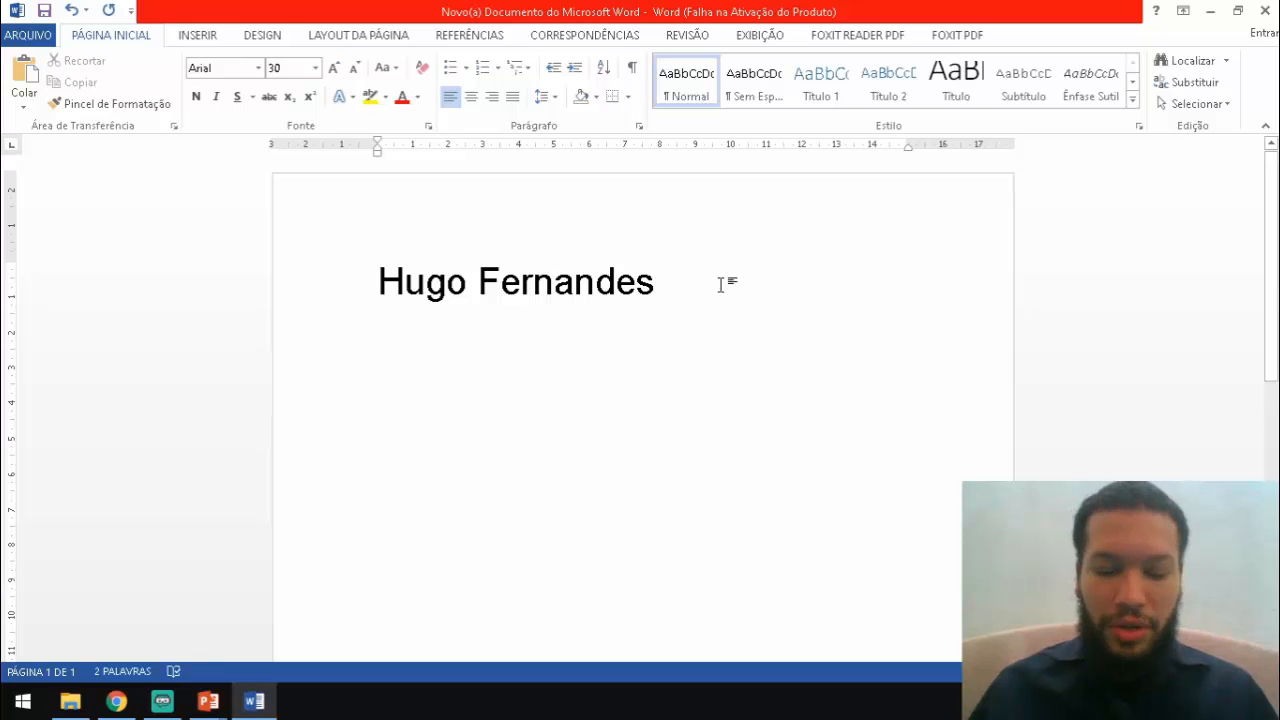
text(19,90 por)
key(BackSpace)
key(BackSpace)
key(BackSpace)
key(BackSpace)
key(BackSpace)
key(BackSpace)
key(BackSpace)
key(BackSpace)
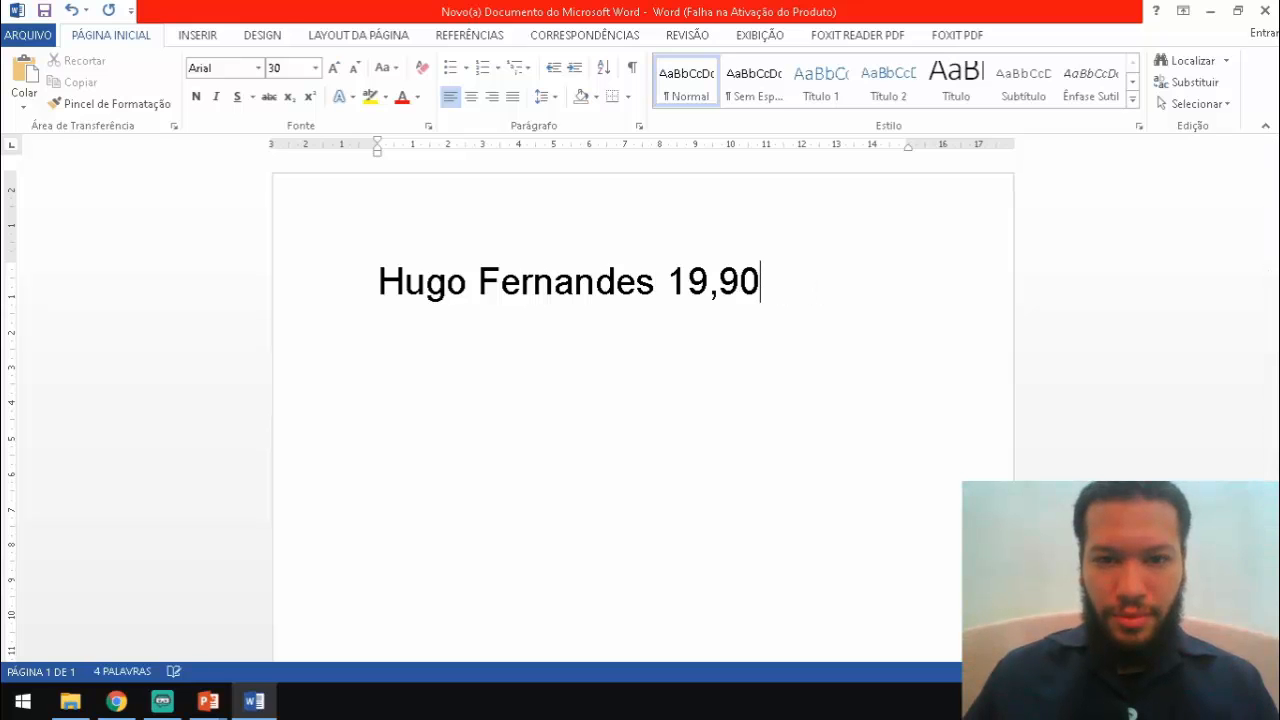
text(9,90)
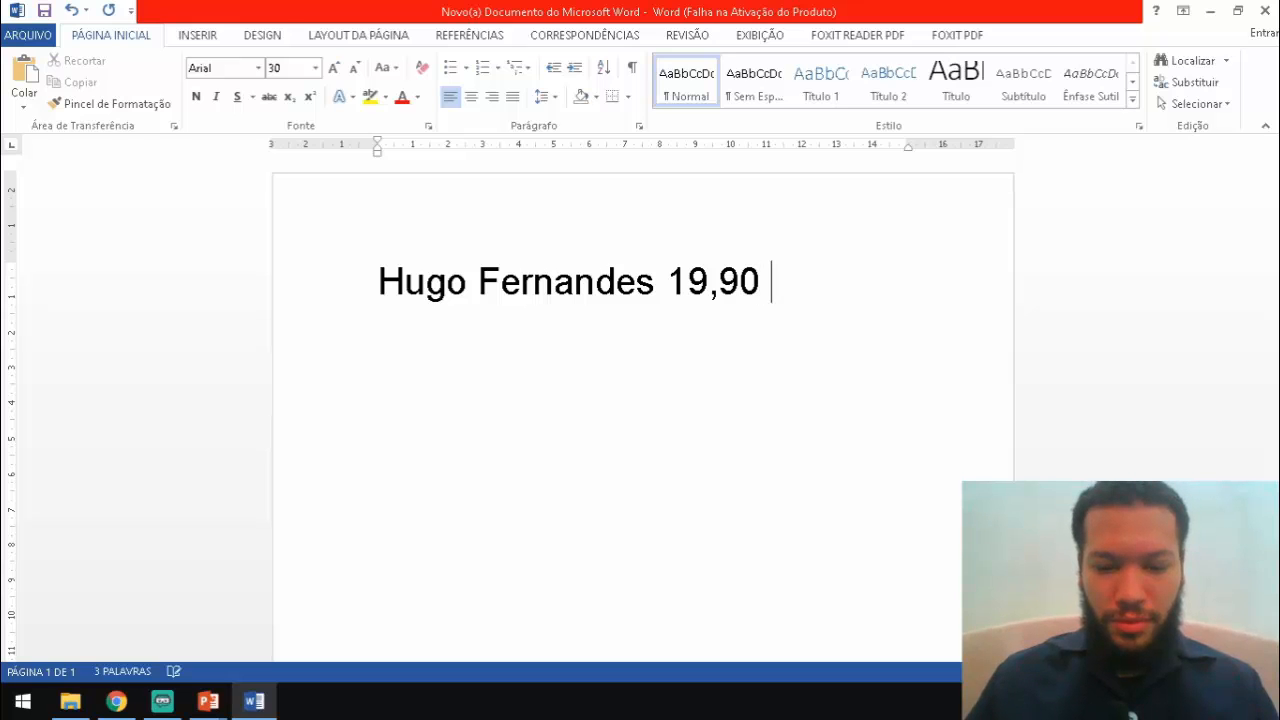
text( 10,00)
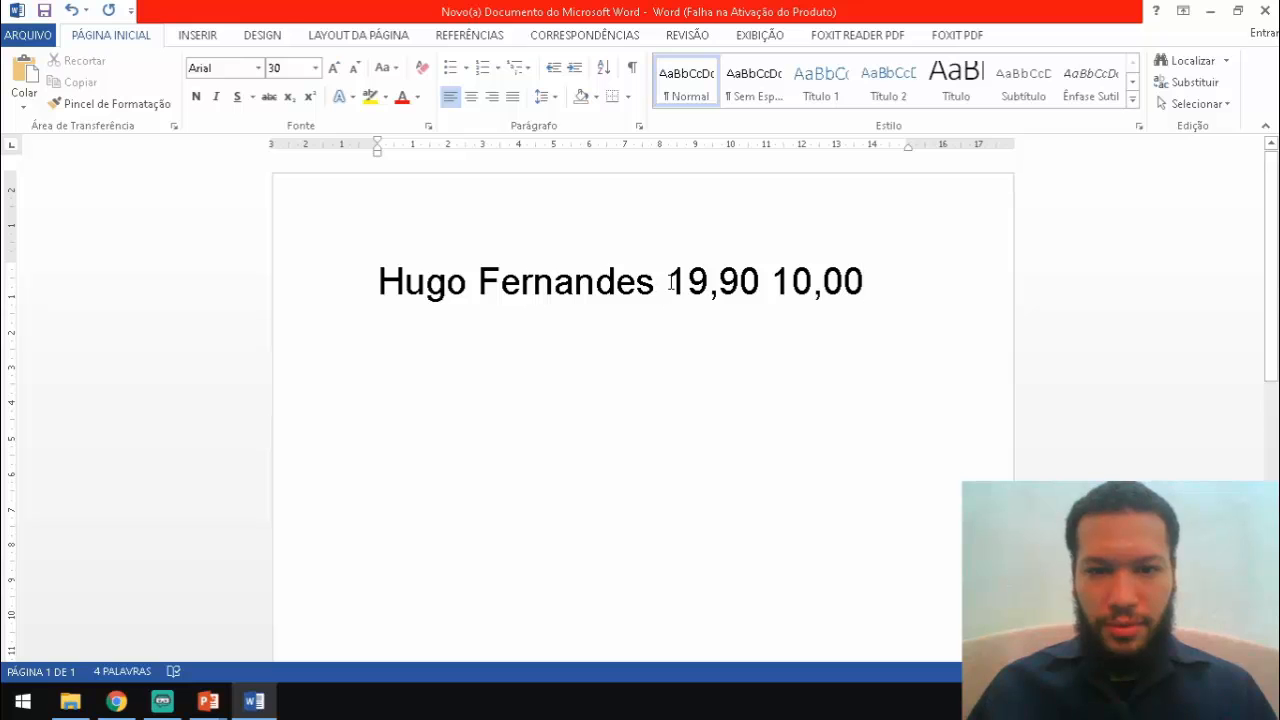
Strike through the old price 19,90, then delete both prices from the line
drag(667, 284, 770, 284)
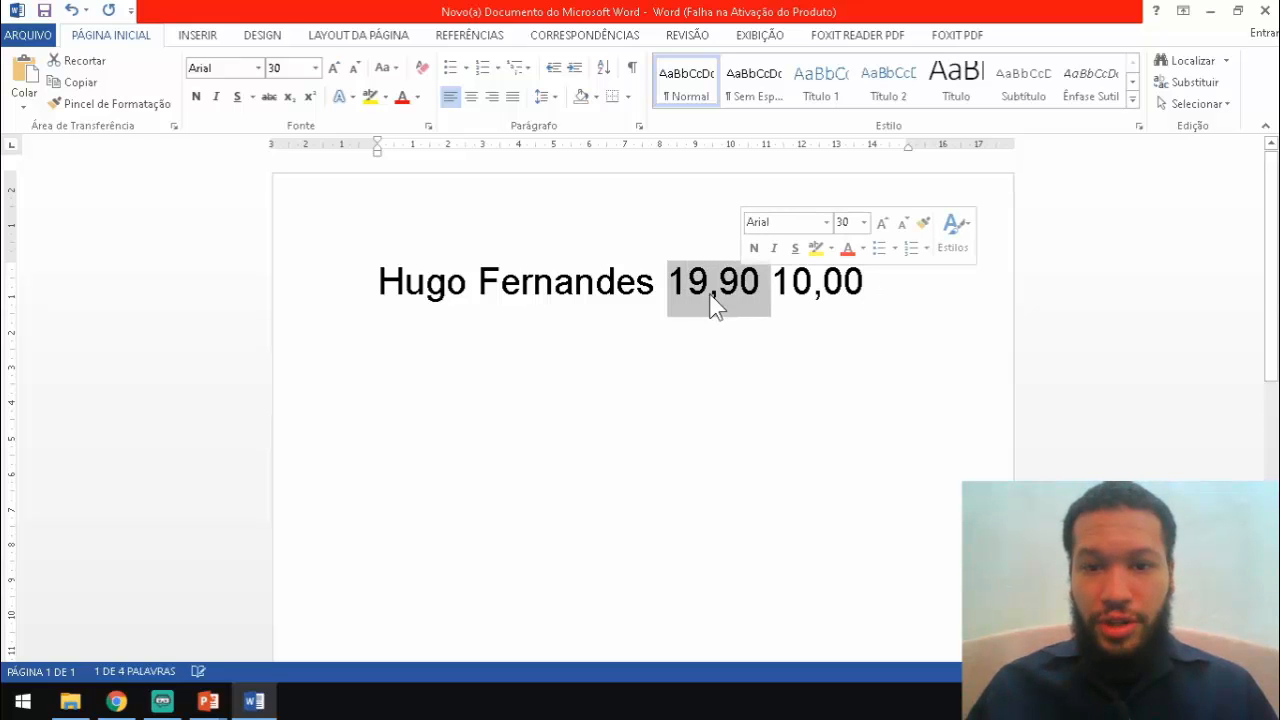
click(268, 97)
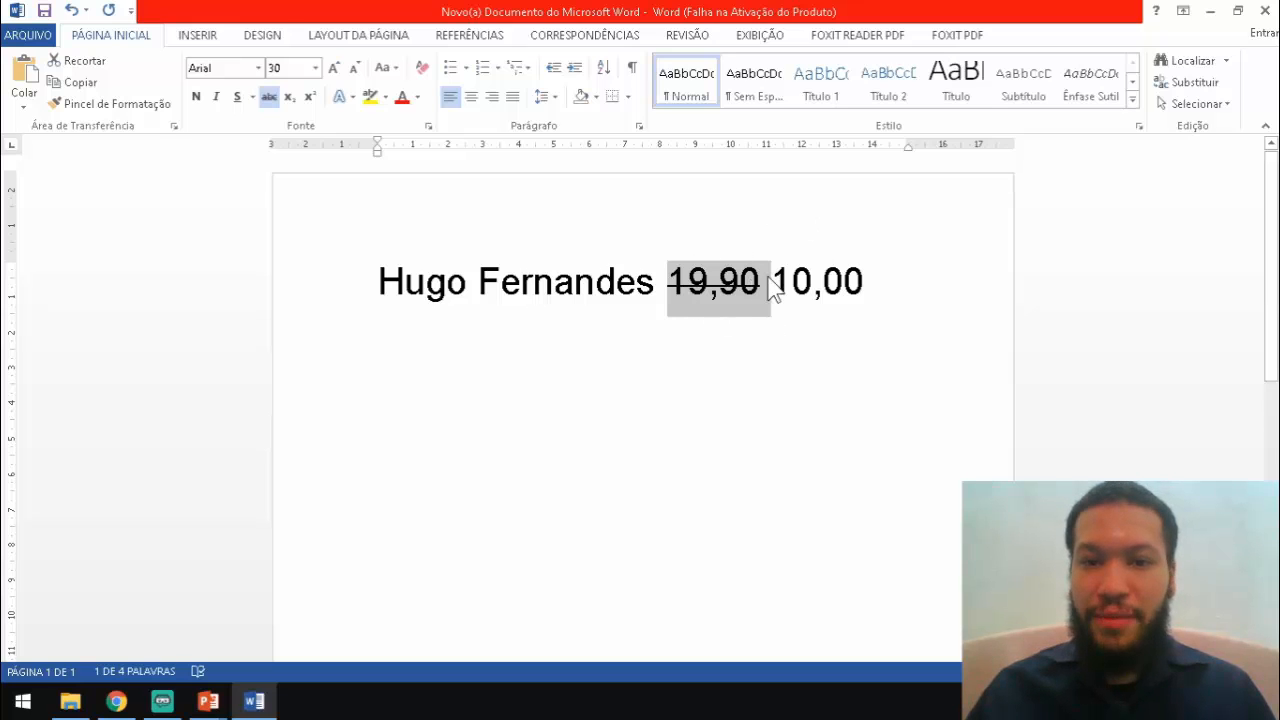
drag(776, 279, 865, 268)
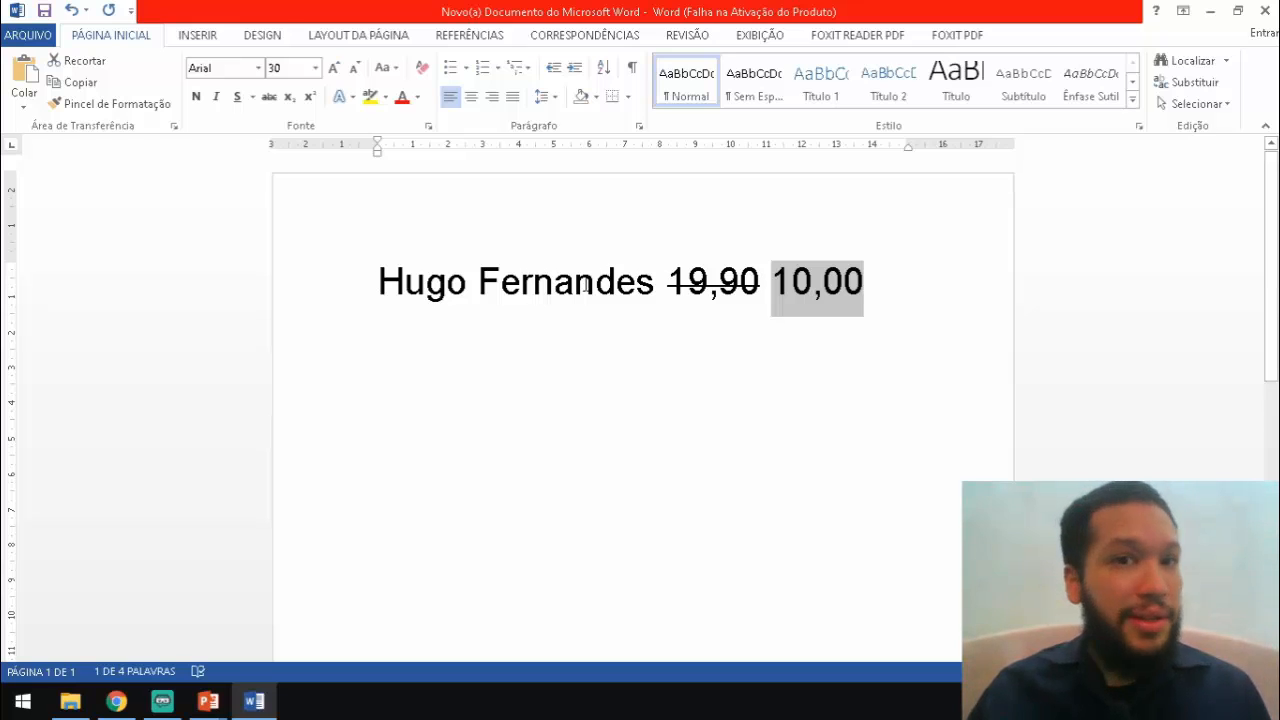
click(814, 283)
drag(877, 284, 688, 300)
key(BackSpace)
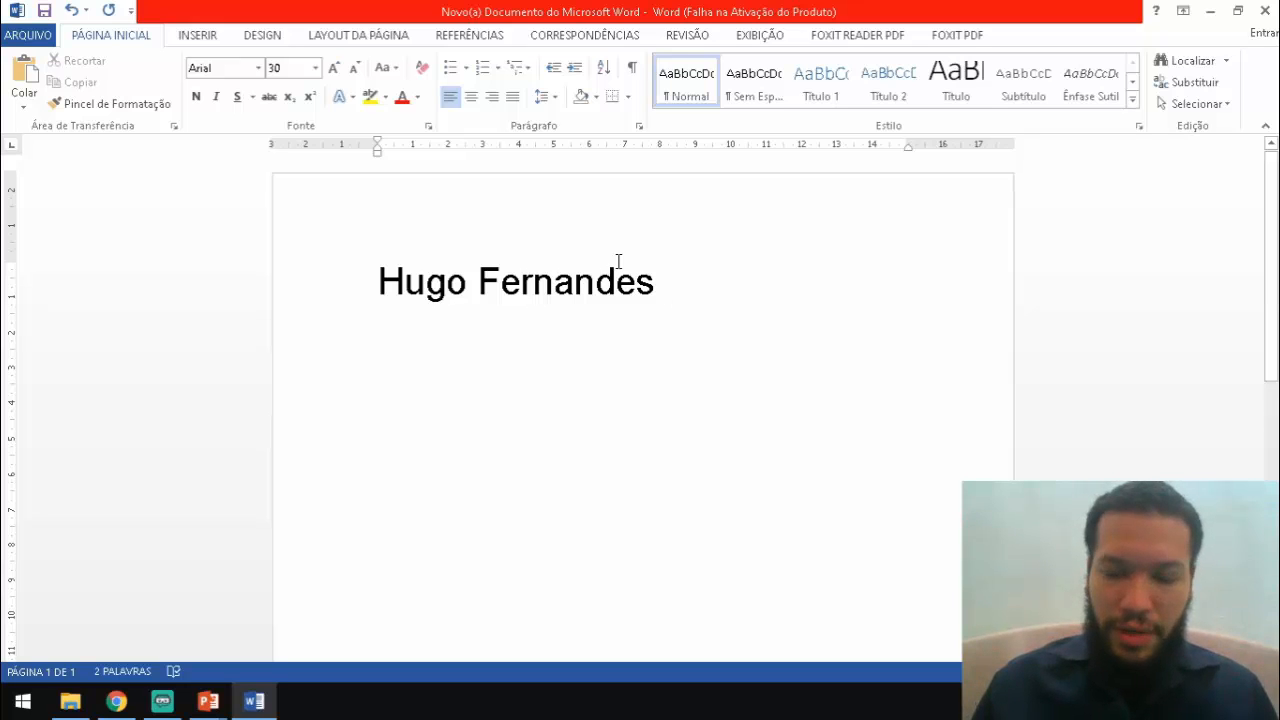
Type H2O on a new line and make its 2 a subscript
key(Return)
text(H2O)
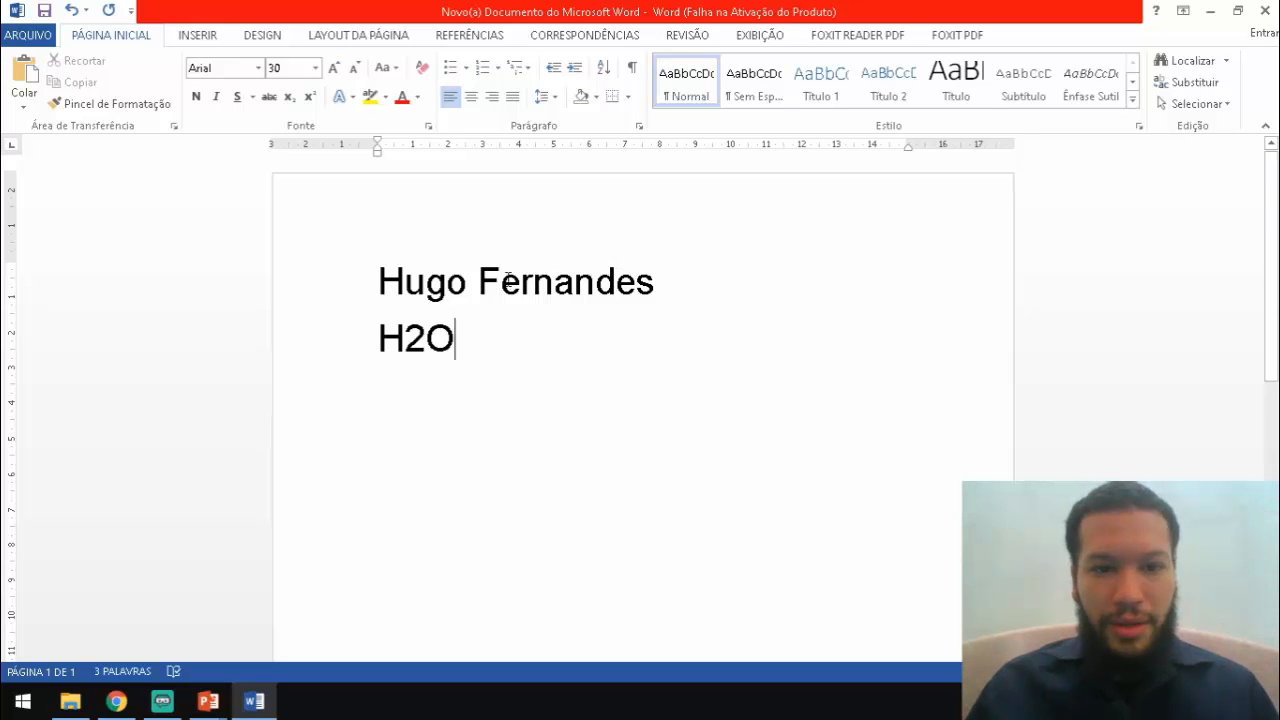
drag(389, 342, 443, 338)
click(426, 342)
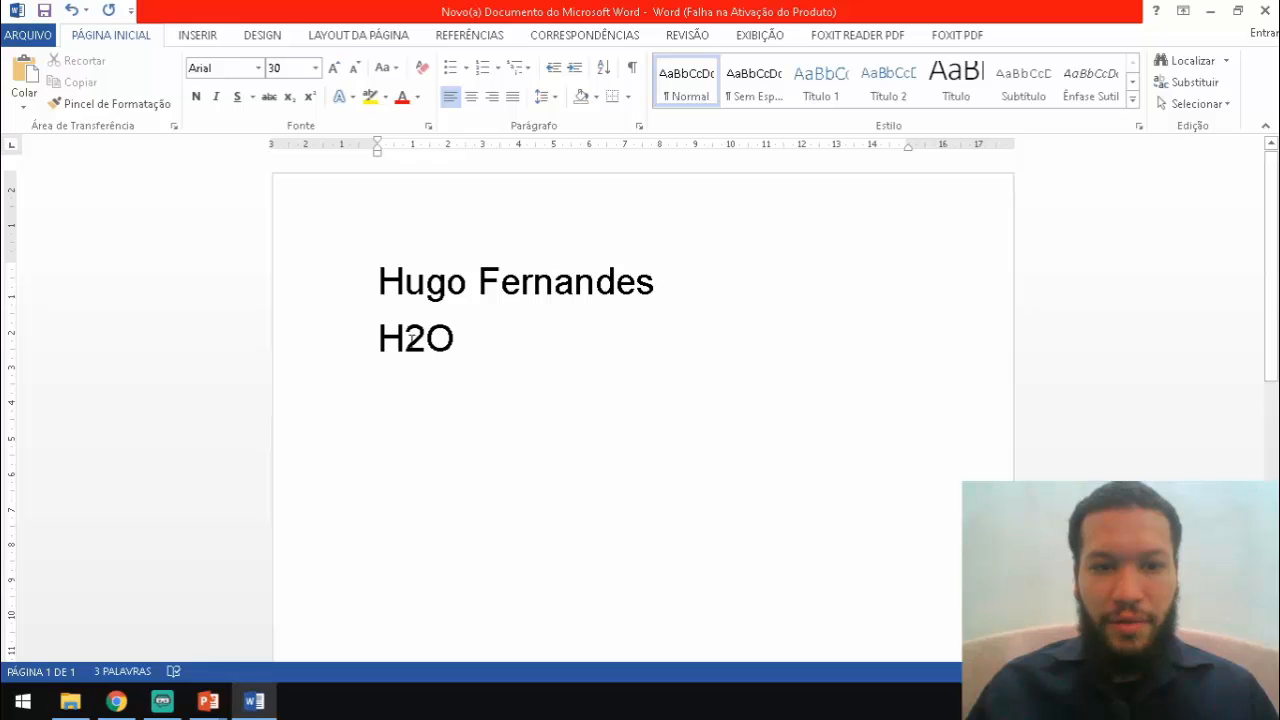
drag(426, 342, 406, 342)
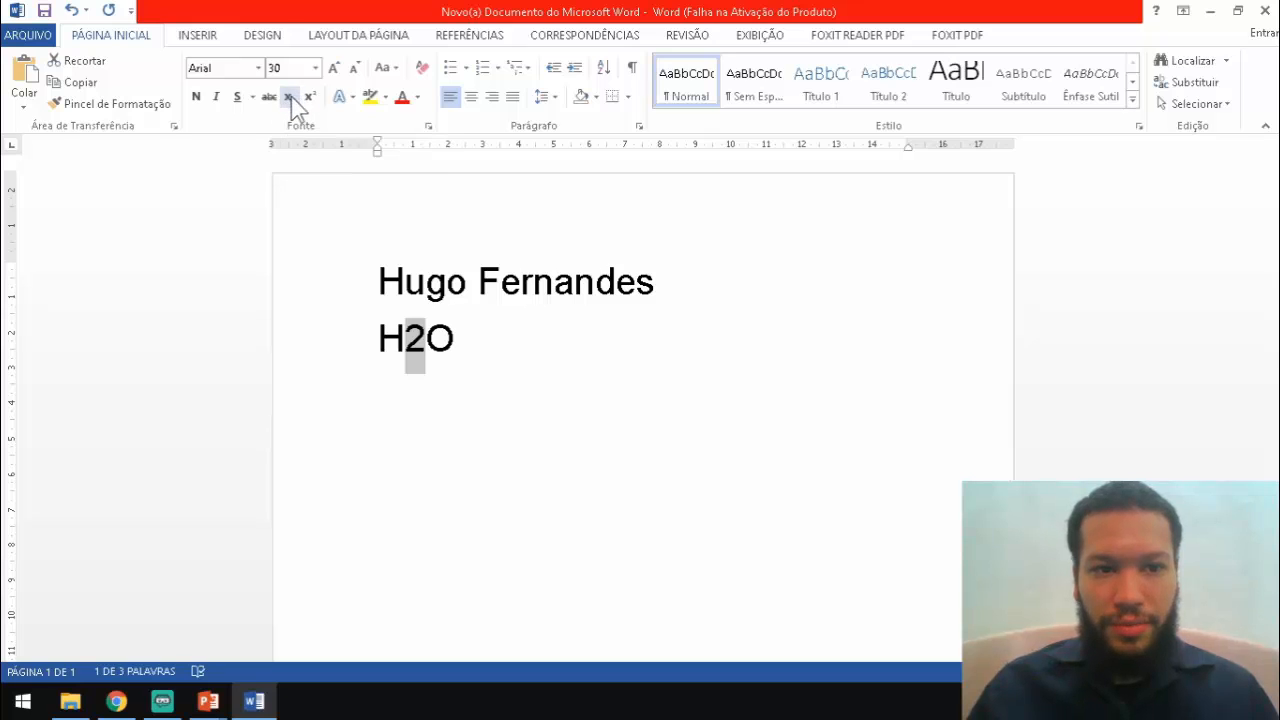
click(288, 97)
key(End)
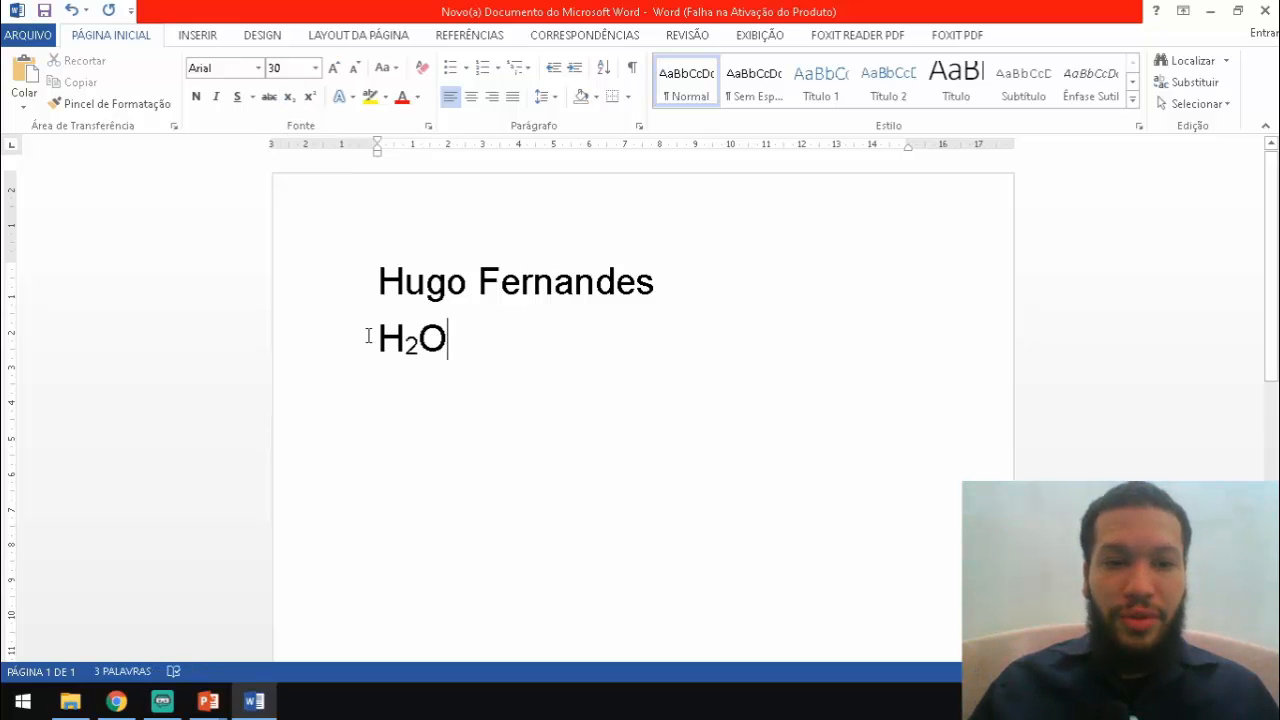
Reselect parts of H₂O to check the subscript, leaving the cursor after it
drag(371, 336, 466, 340)
click(467, 341)
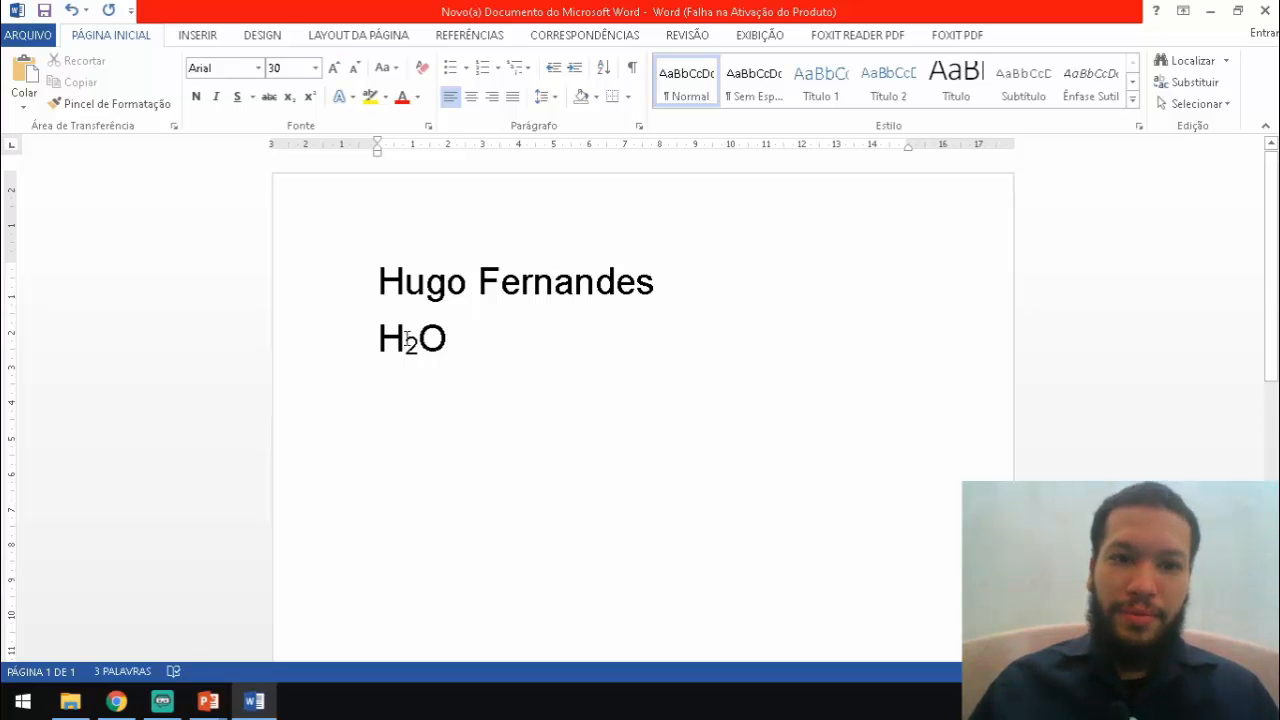
drag(386, 341, 452, 342)
click(452, 342)
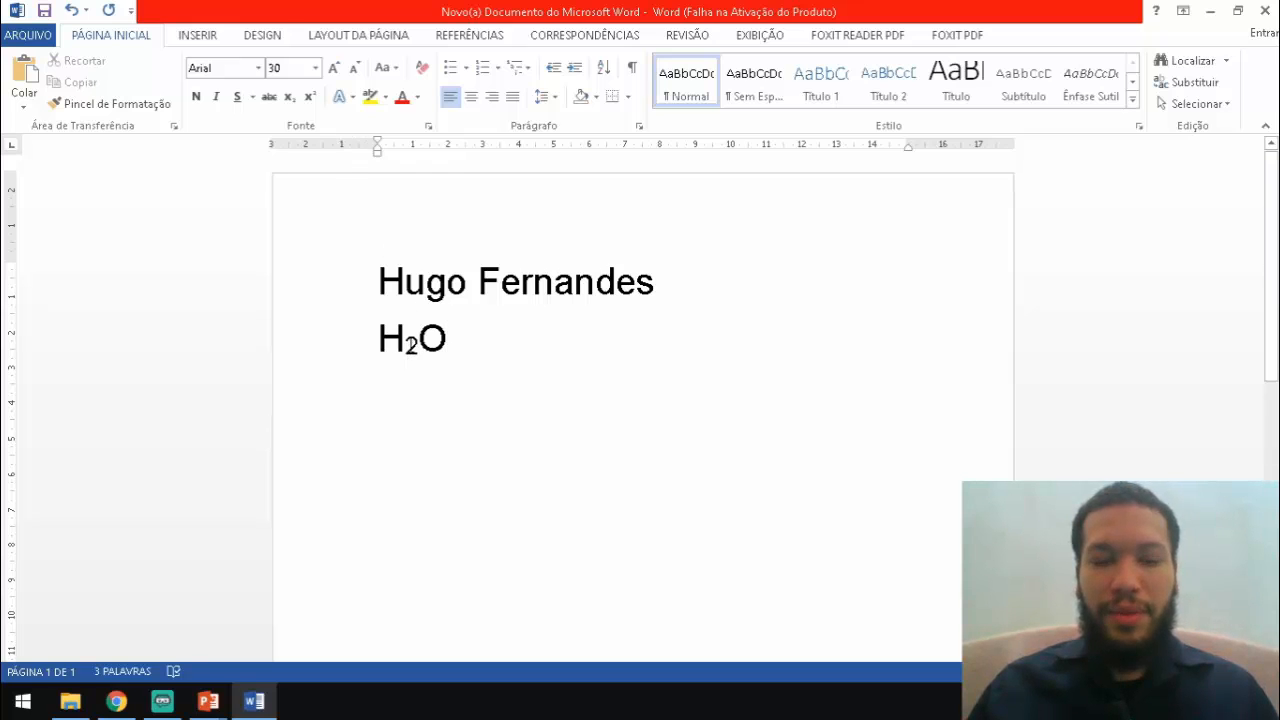
drag(406, 343, 418, 345)
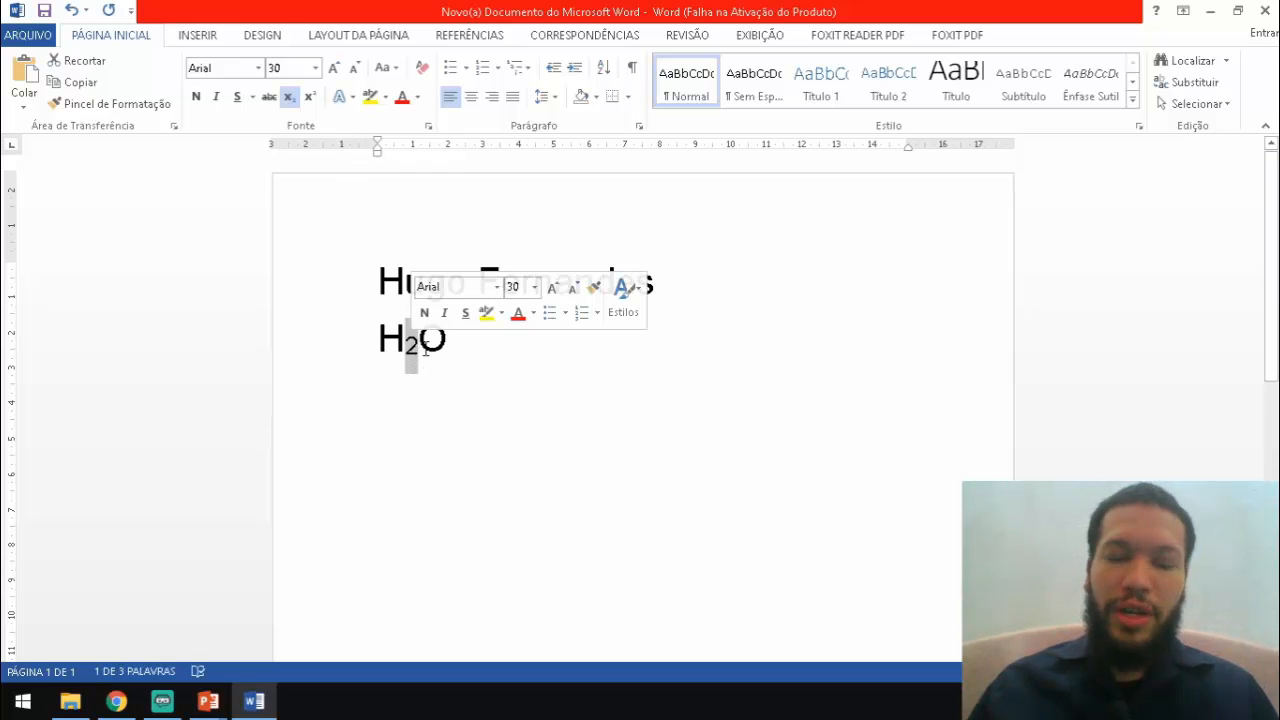
click(404, 345)
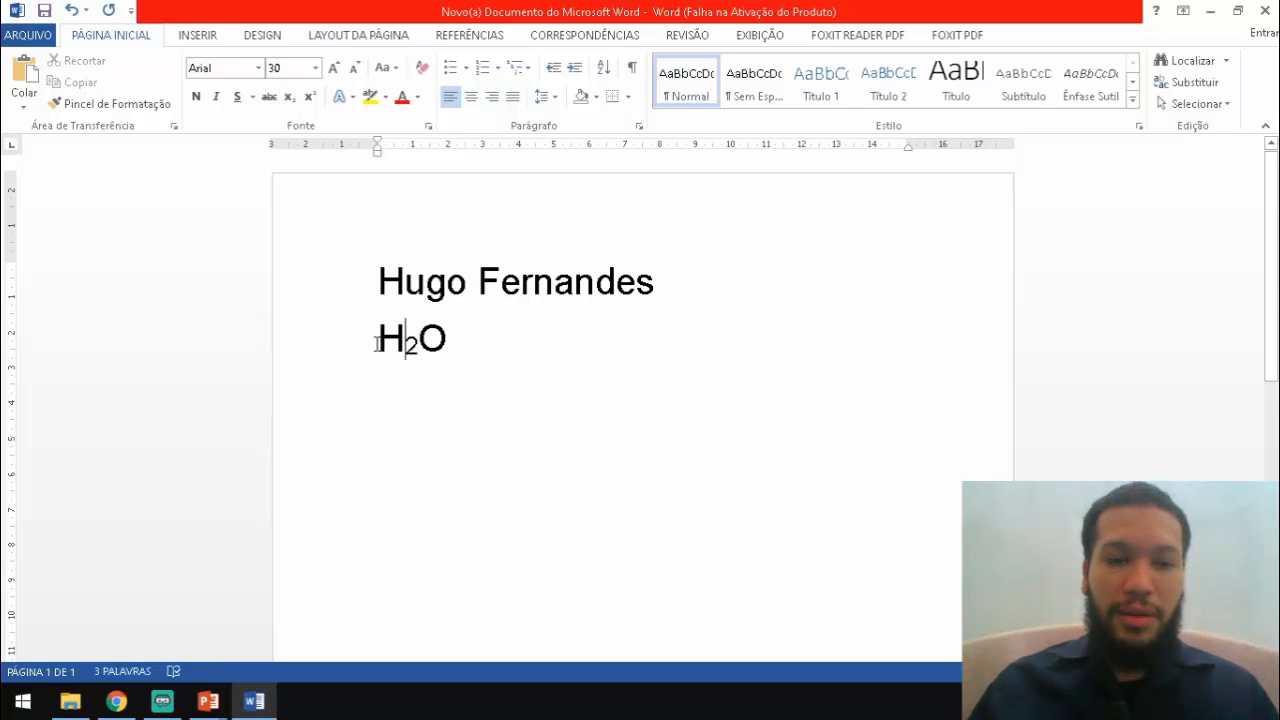
click(376, 345)
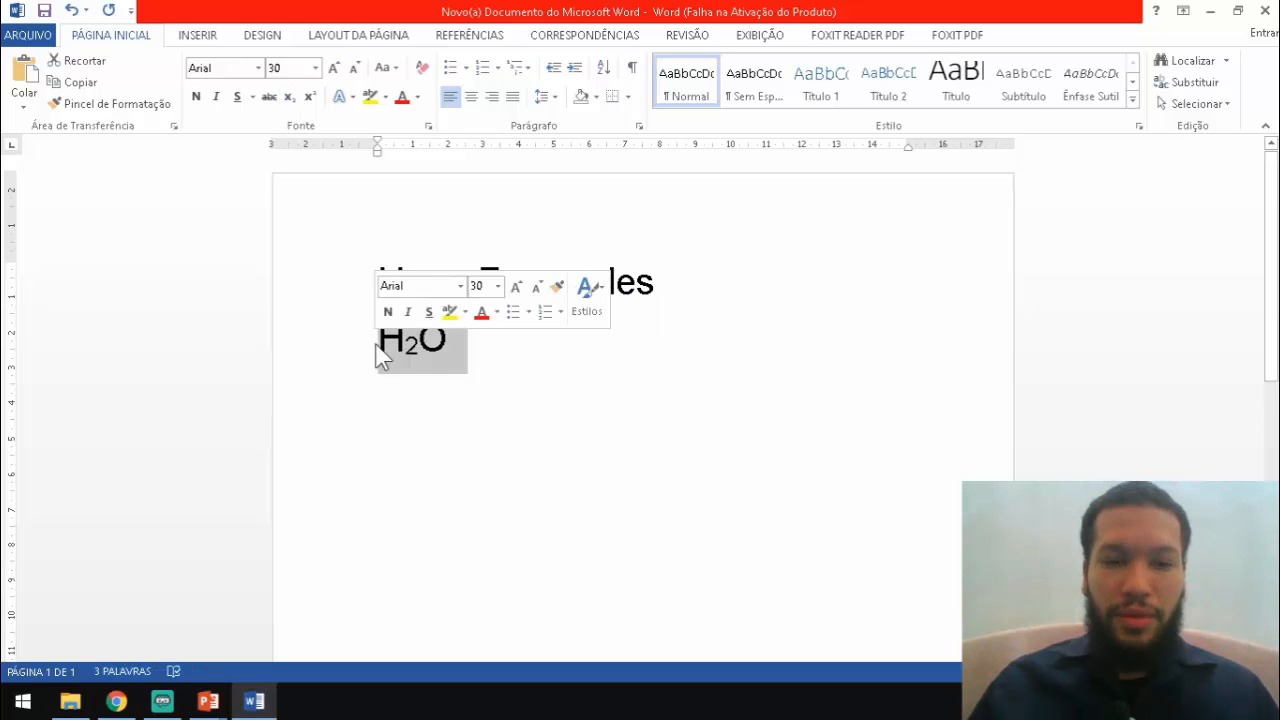
click(455, 350)
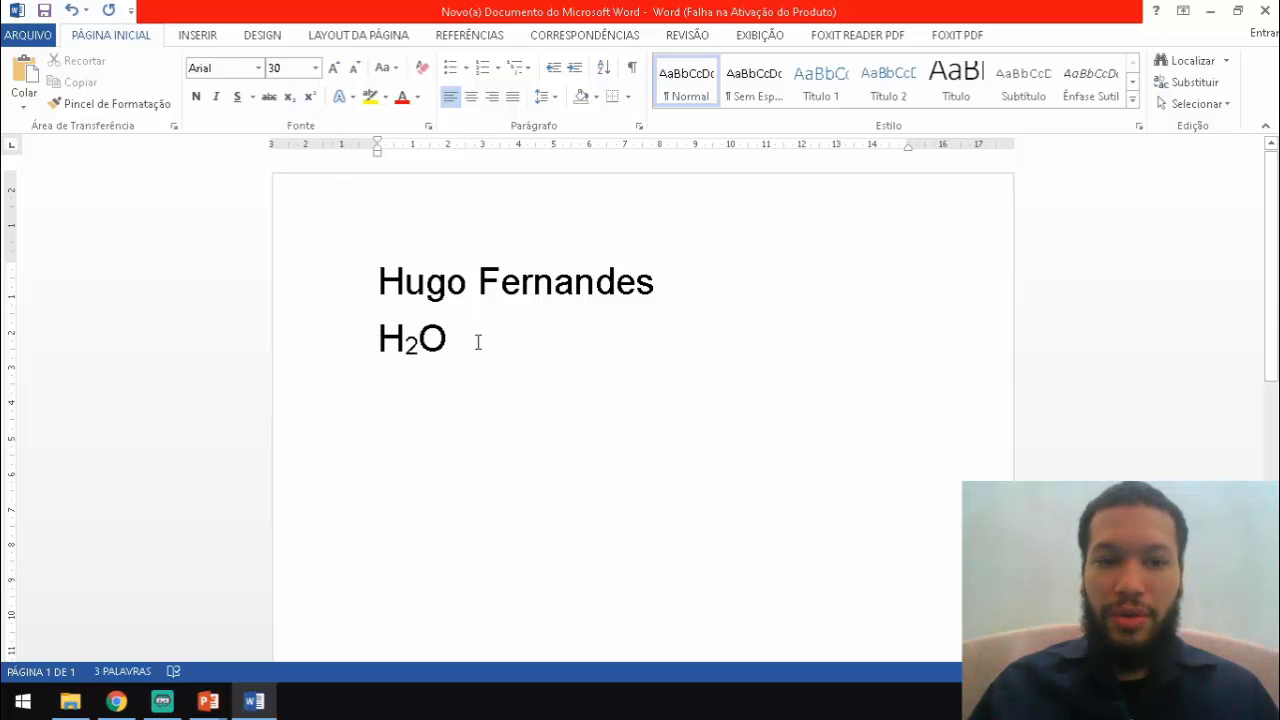
Type 1010 after H₂O, superscript the last 10, and delete stray letters typed after it
text(1010)
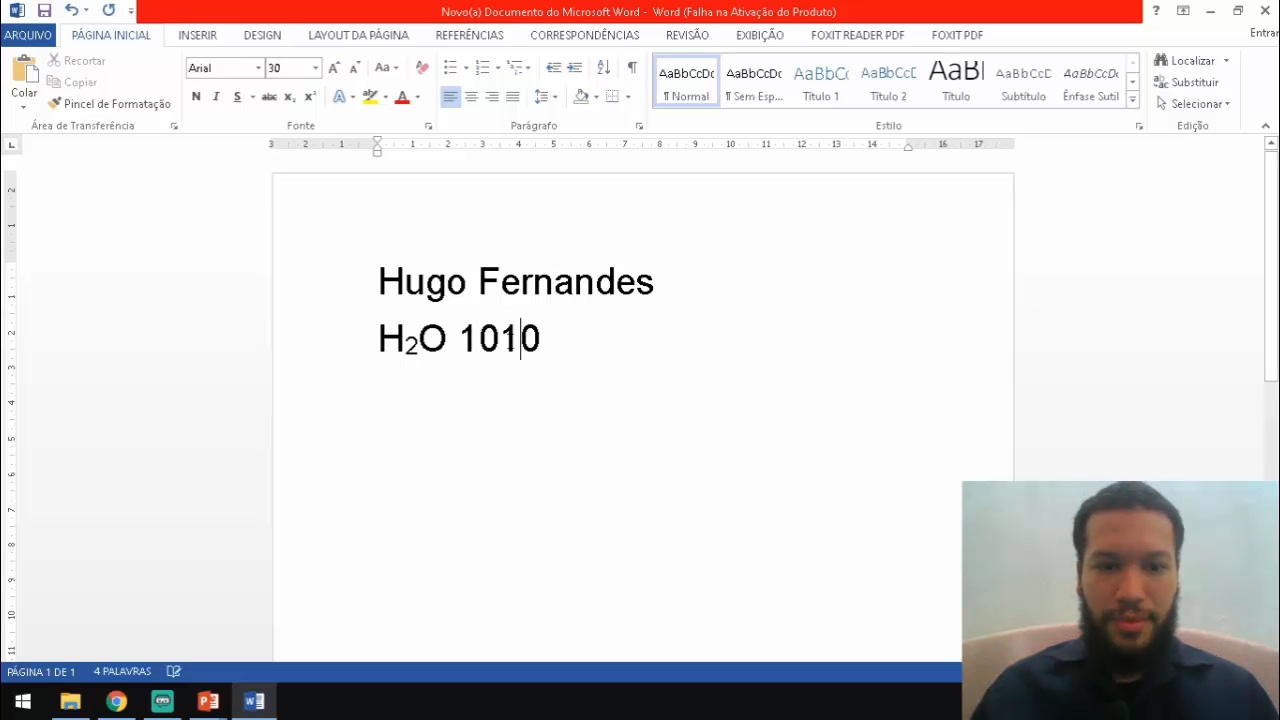
drag(499, 338, 543, 356)
click(310, 97)
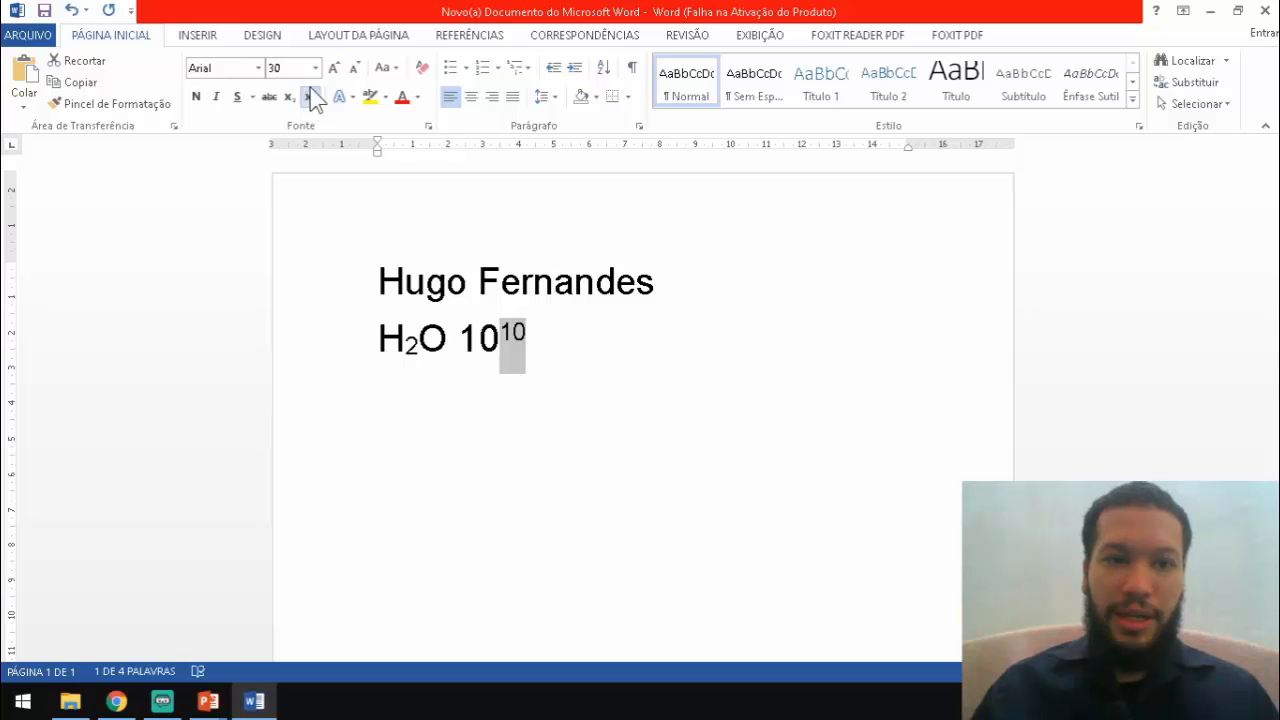
click(527, 355)
drag(460, 336, 528, 349)
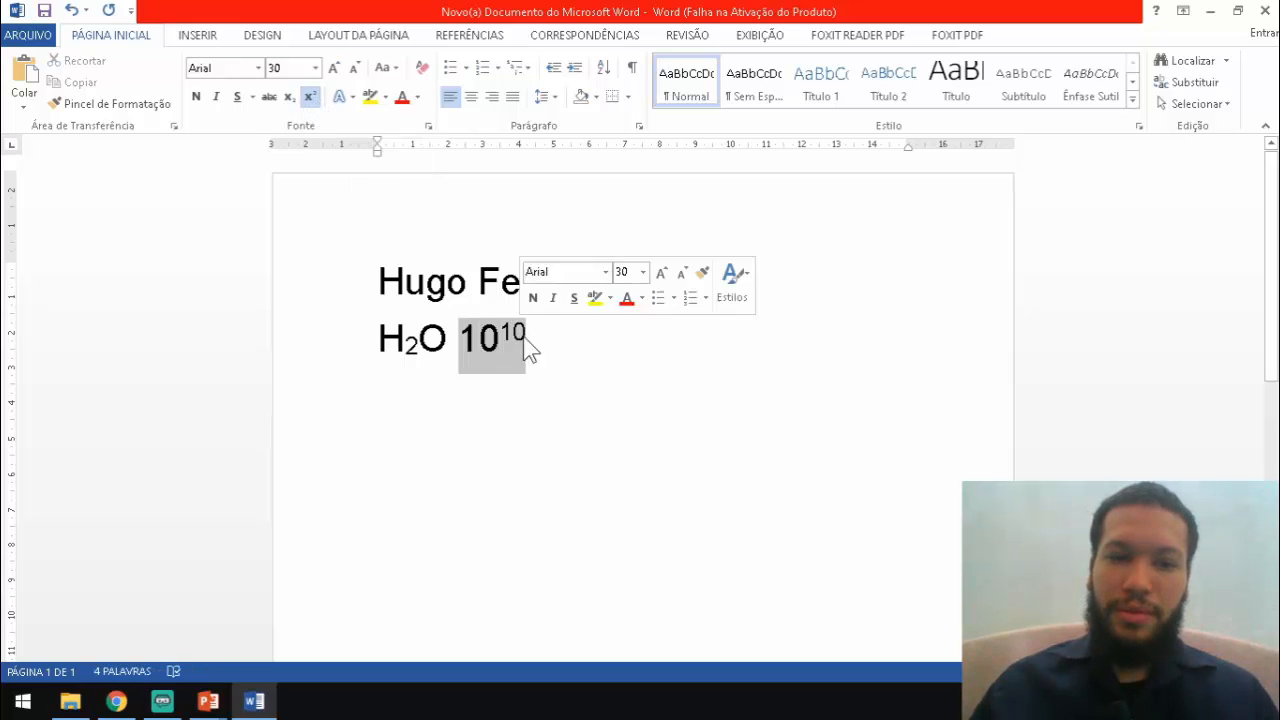
click(474, 340)
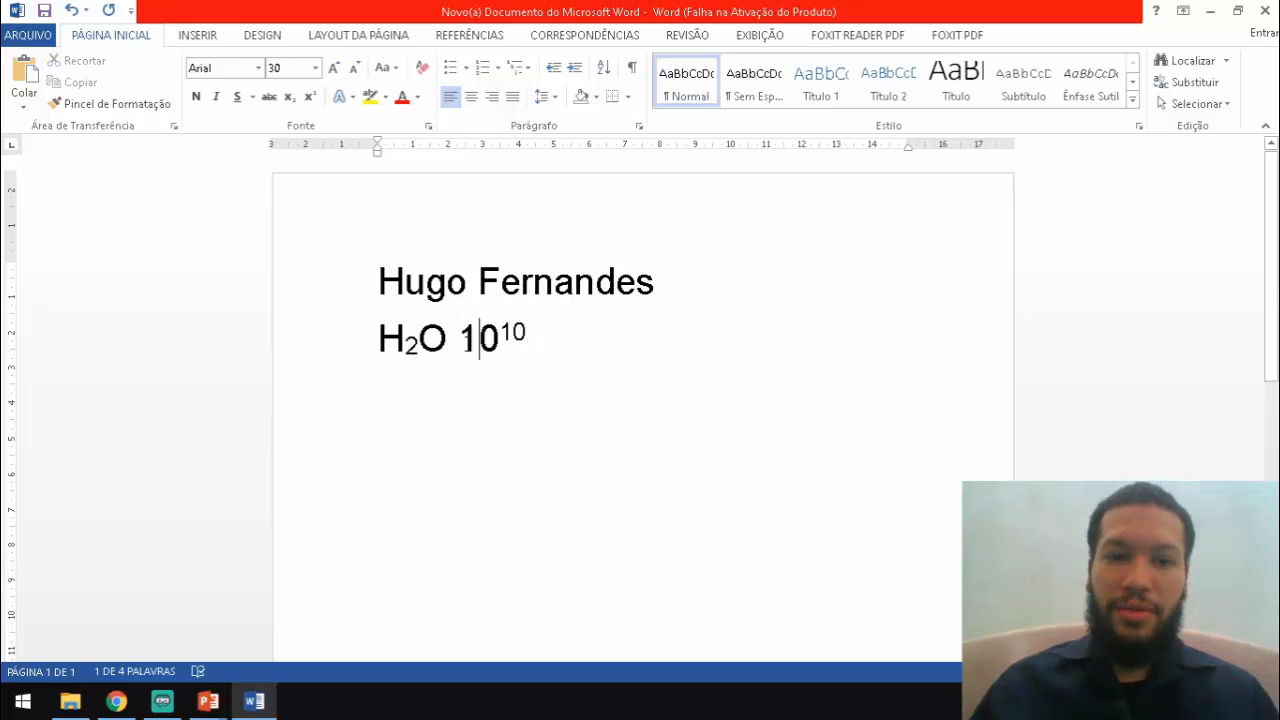
drag(460, 340, 531, 346)
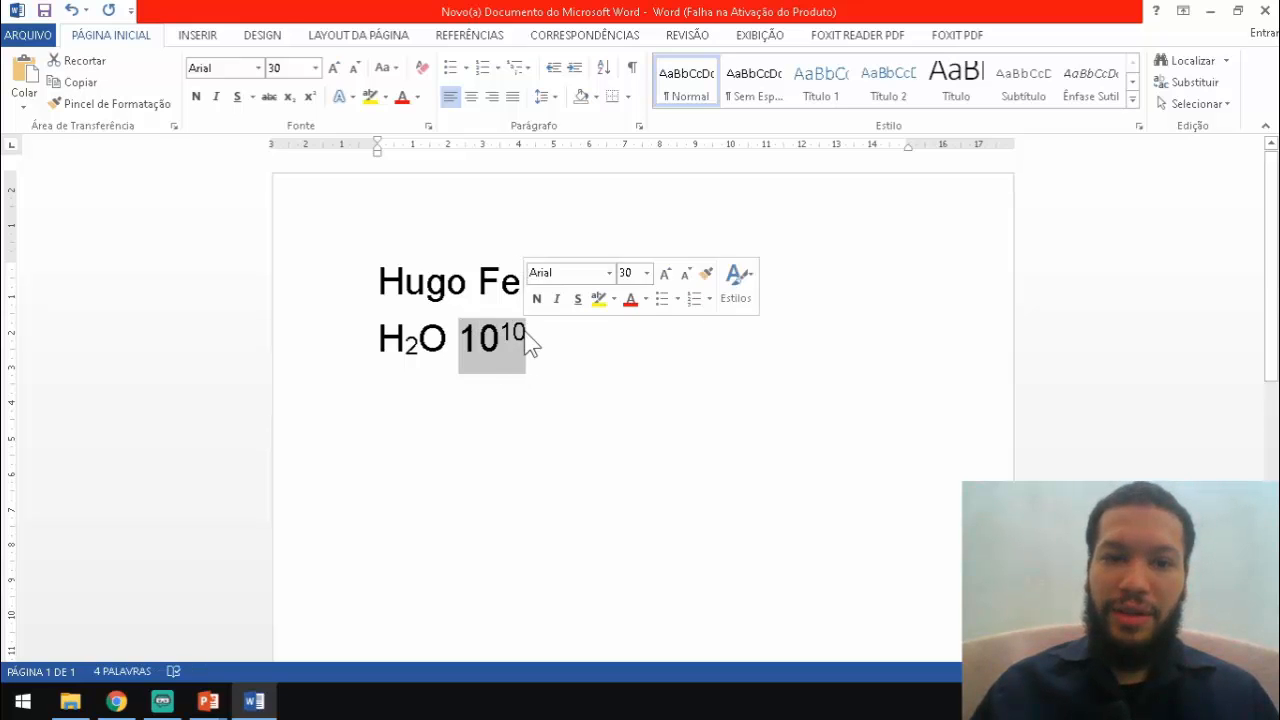
click(520, 332)
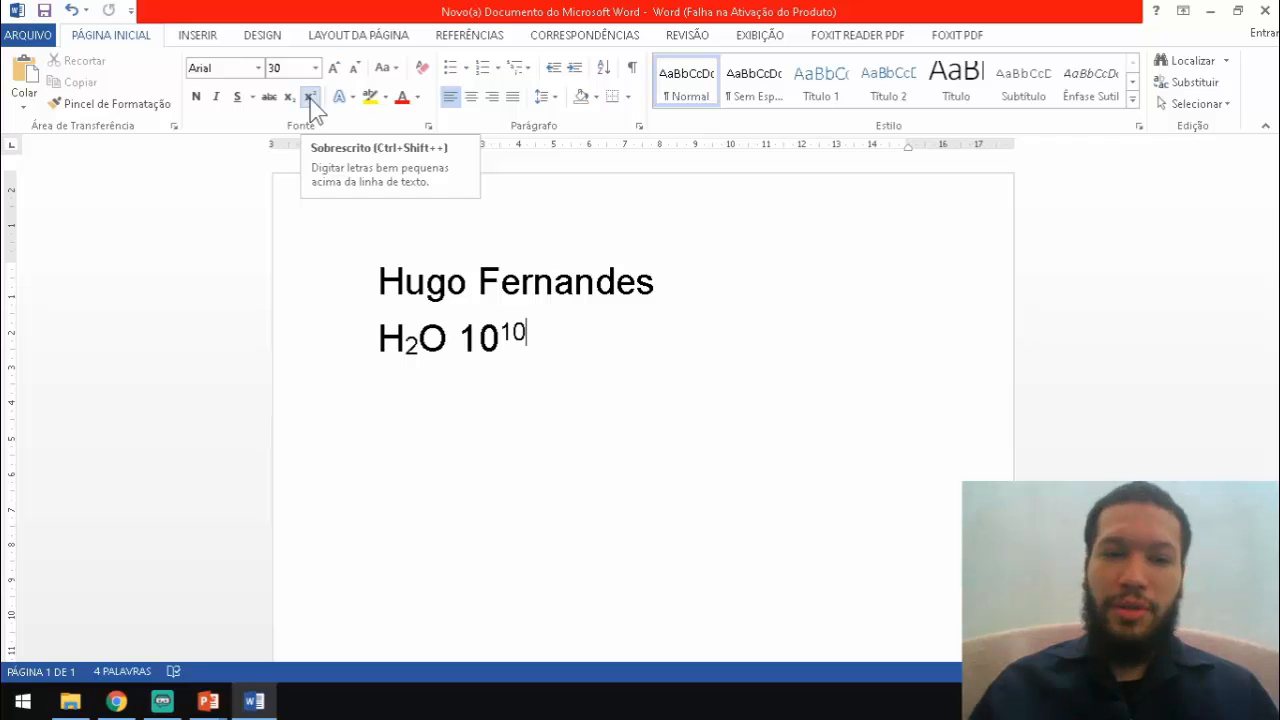
text(e)
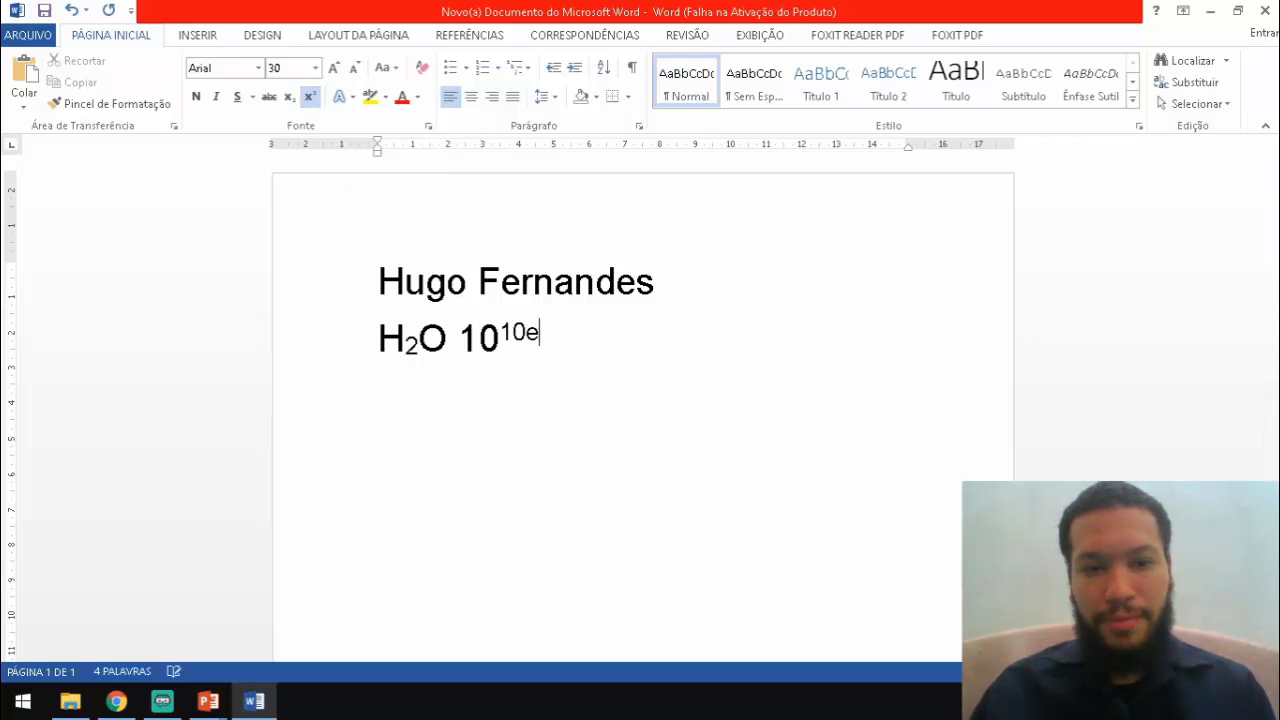
text(eee)
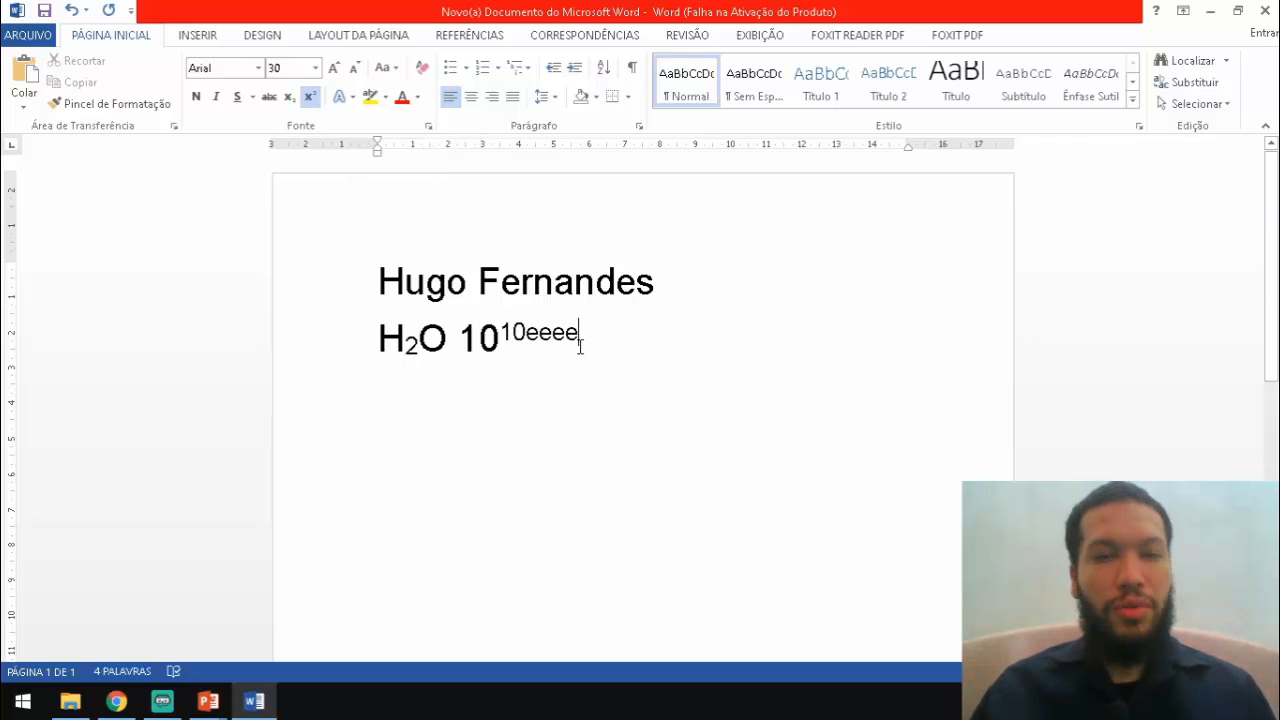
key(BackSpace)
key(BackSpace)
key(BackSpace)
key(BackSpace)
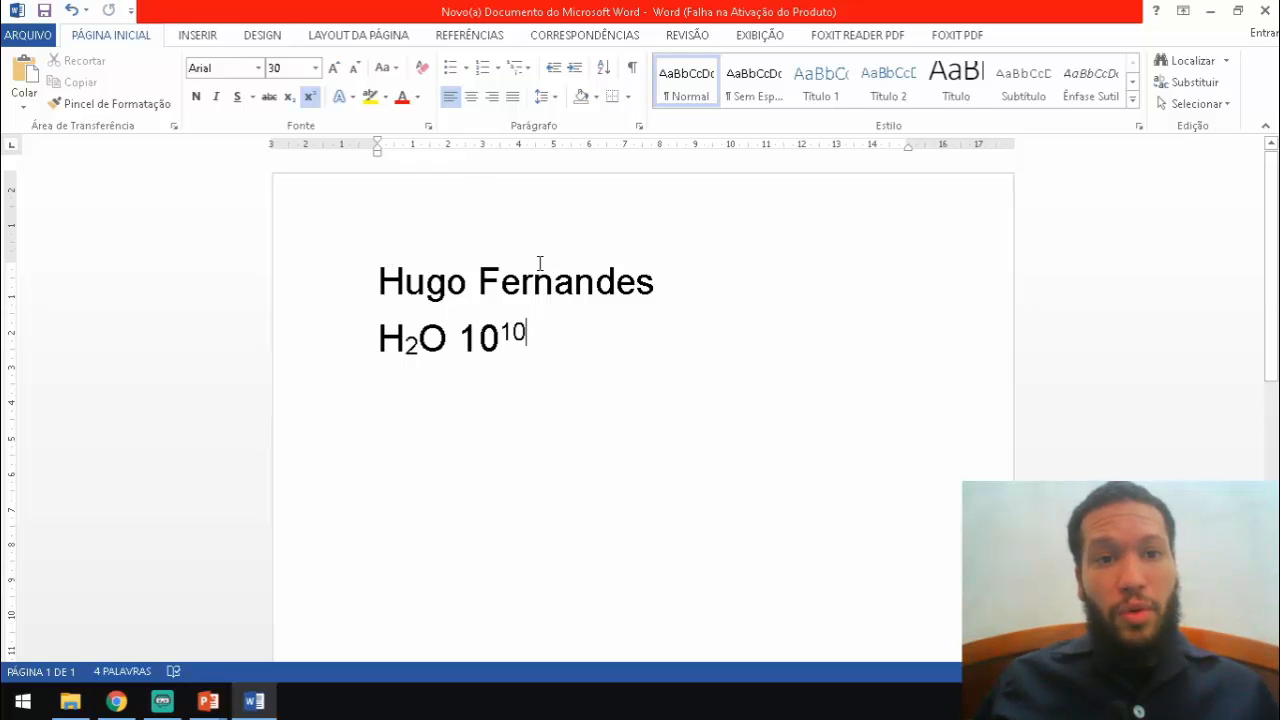
drag(531, 331, 388, 275)
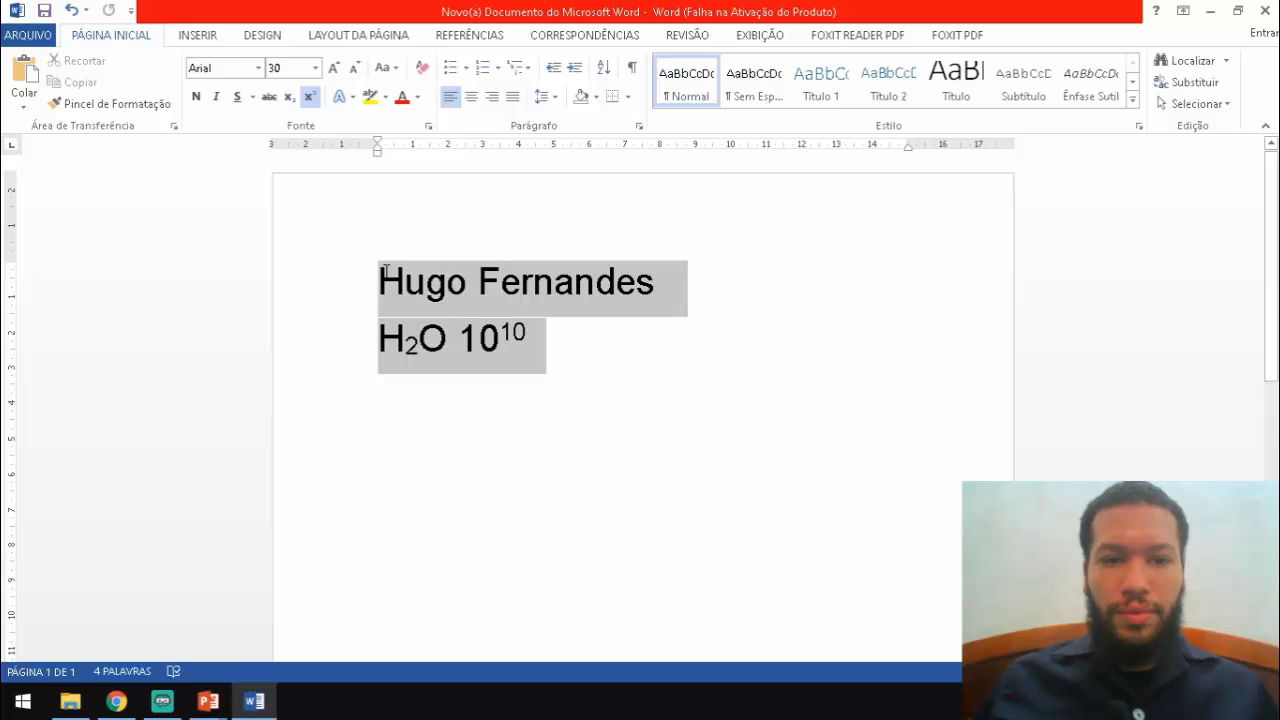
click(527, 340)
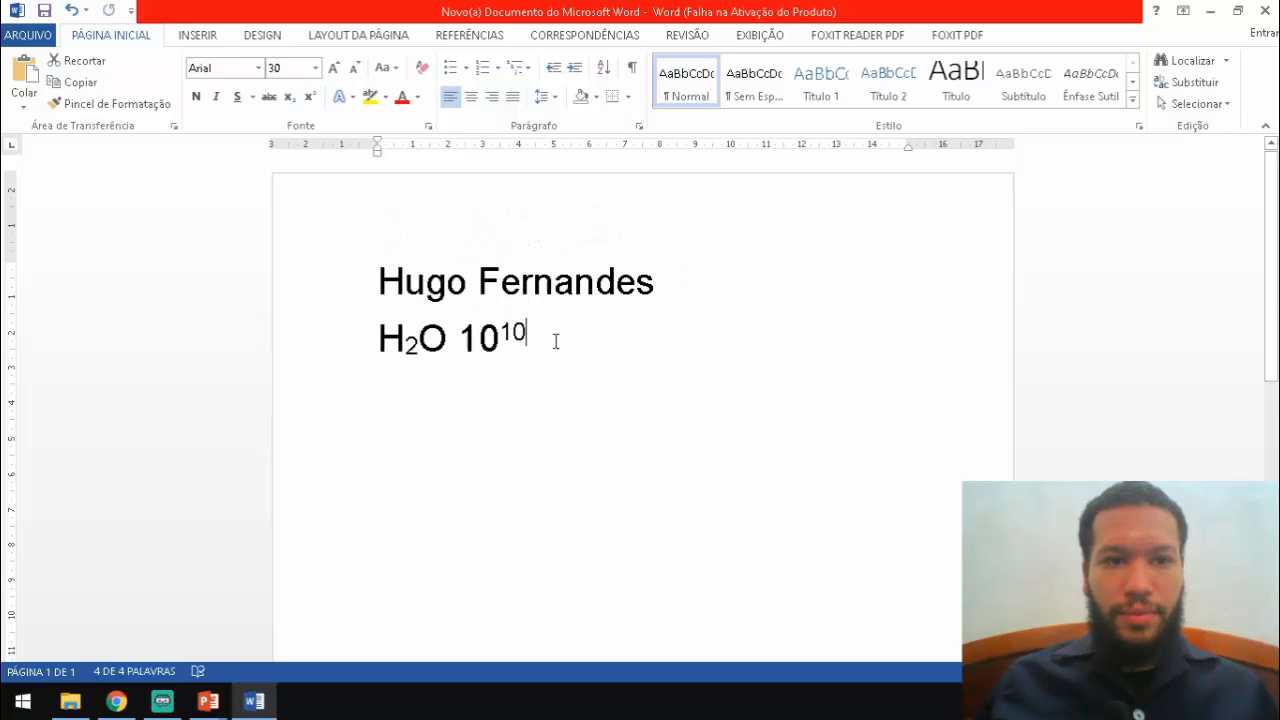
click(310, 97)
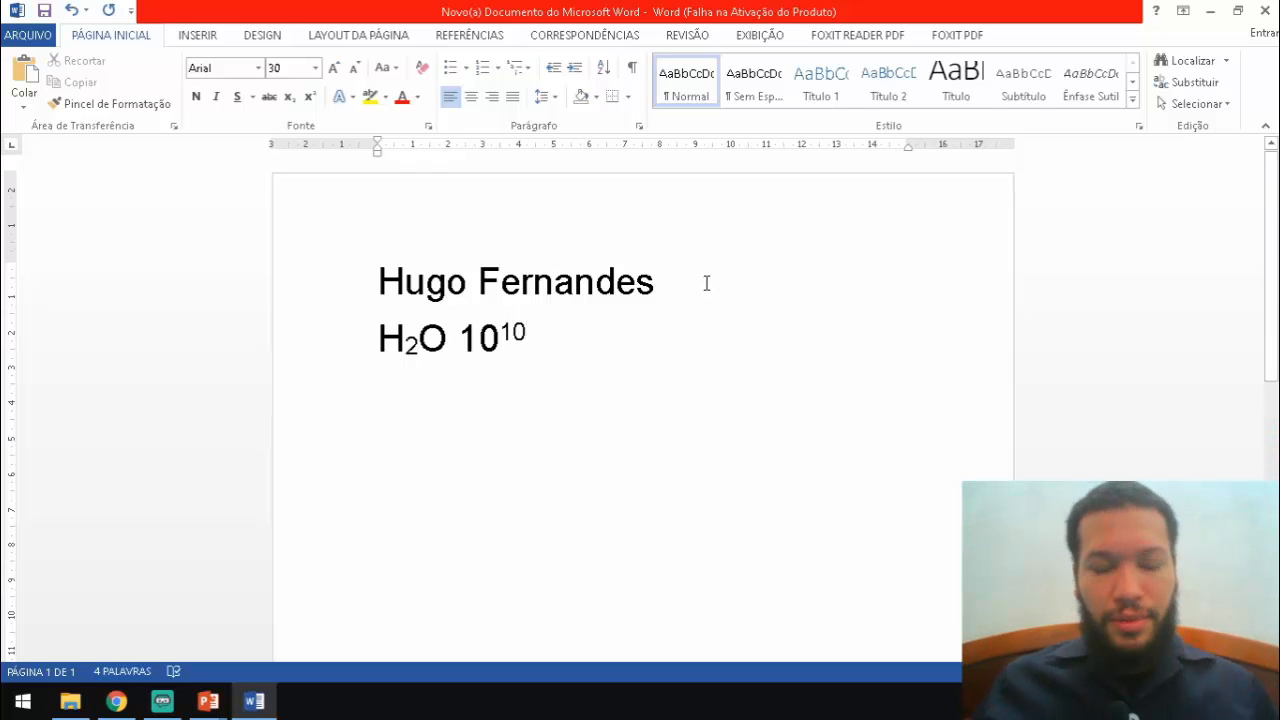
drag(577, 331, 372, 268)
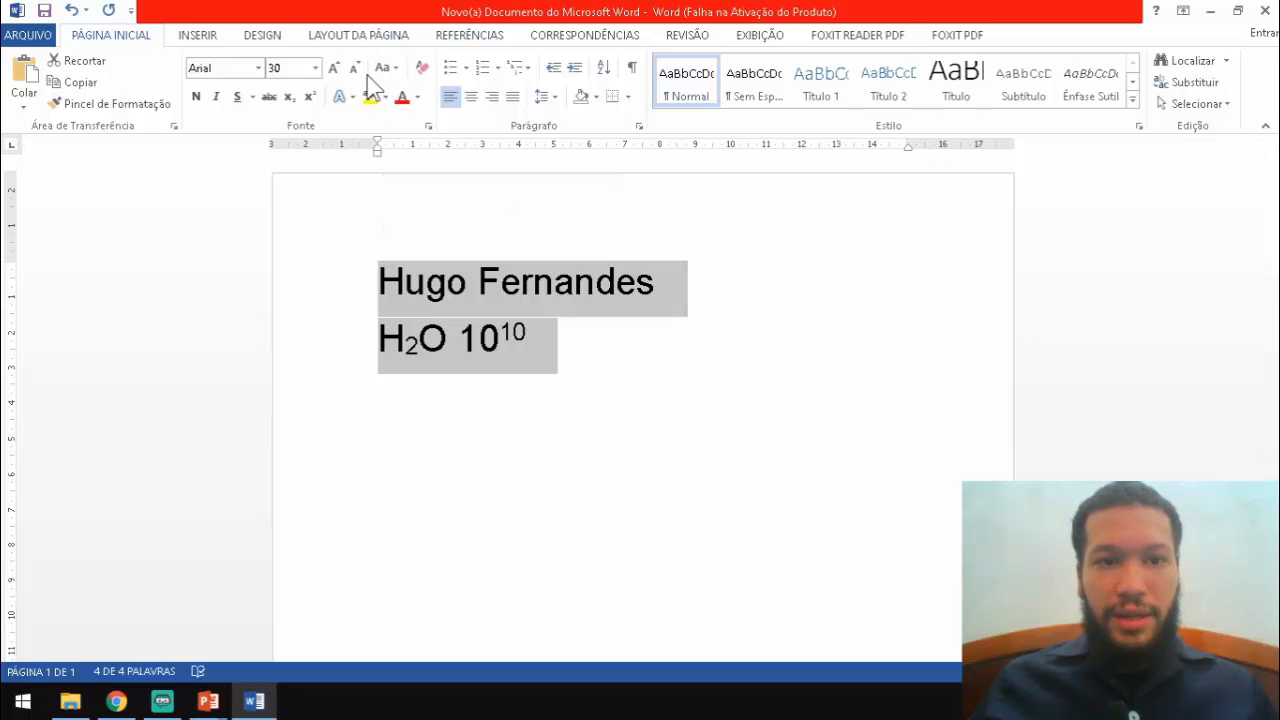
Colour both selected lines red from the standard font colours
click(417, 98)
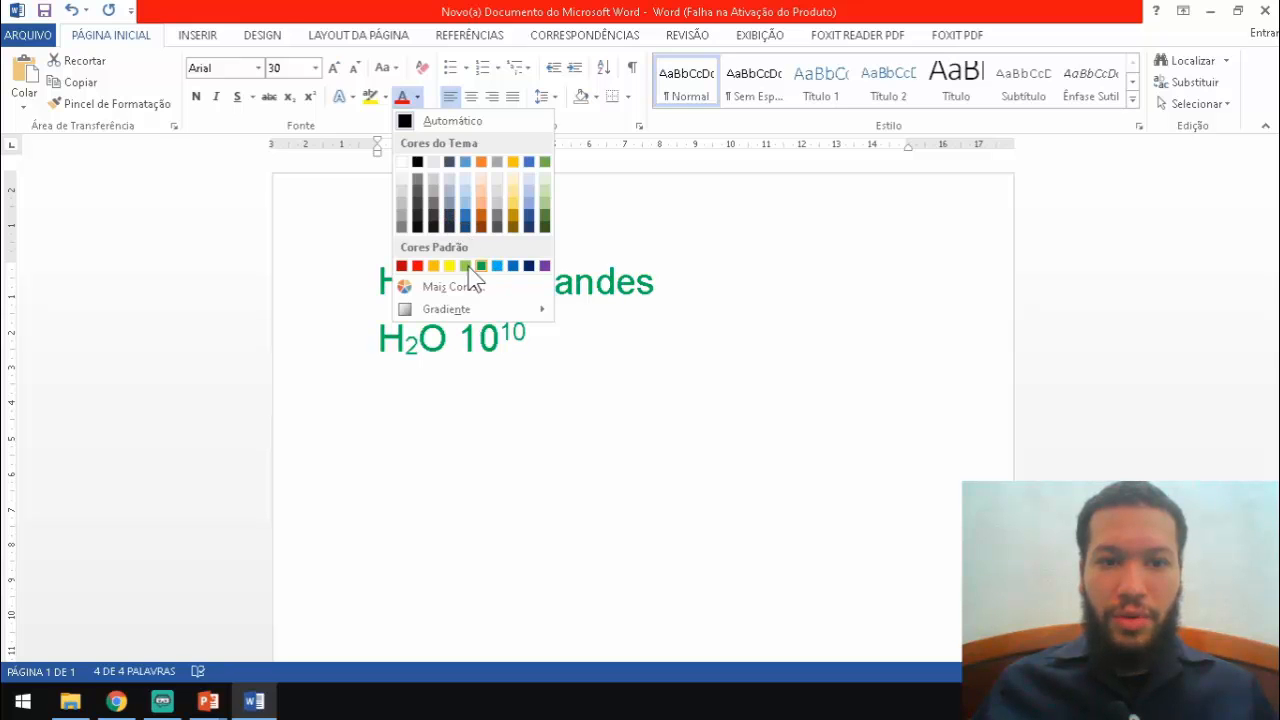
click(417, 265)
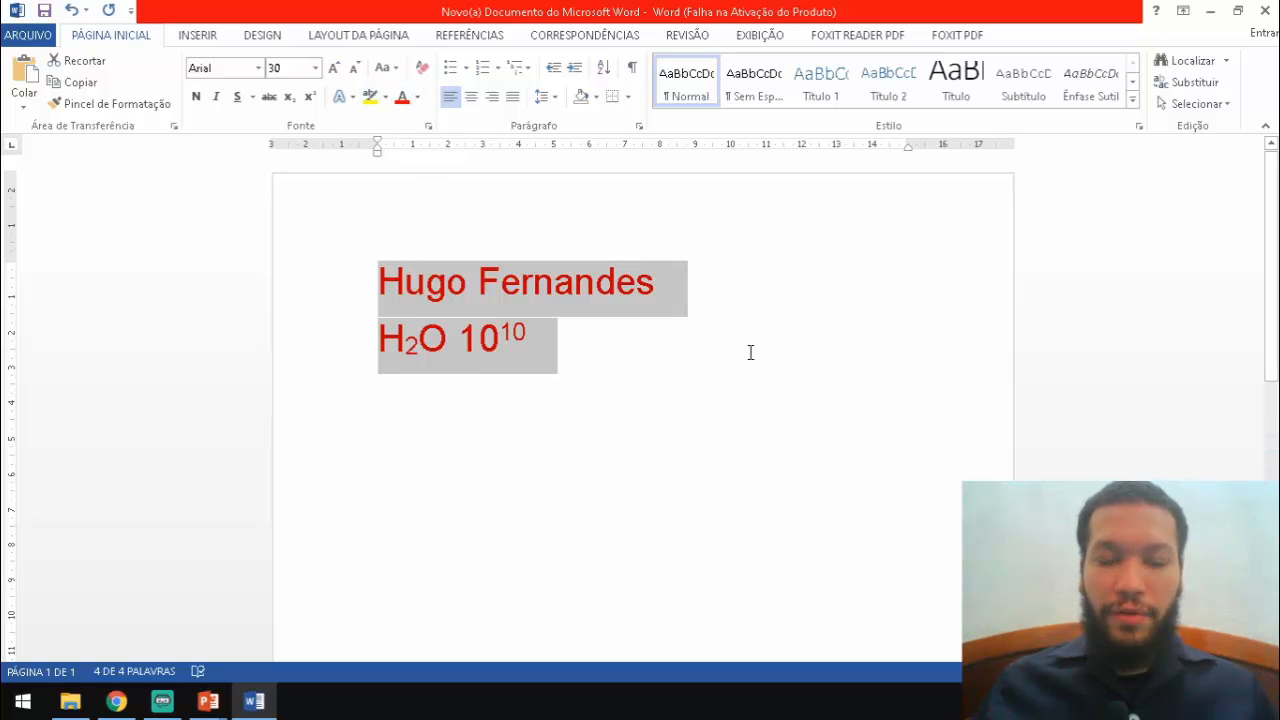
Highlight both lines in yellow, removing and reapplying it, then reselect both lines
click(386, 97)
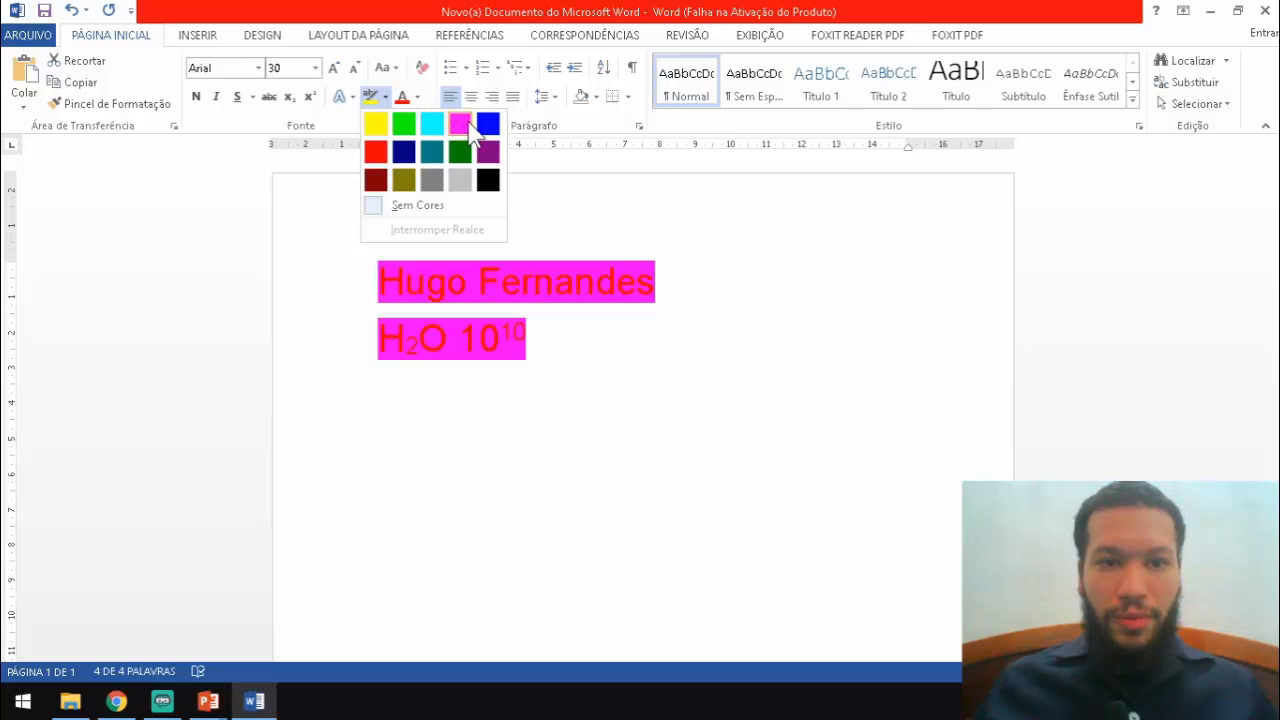
click(376, 125)
key(Left)
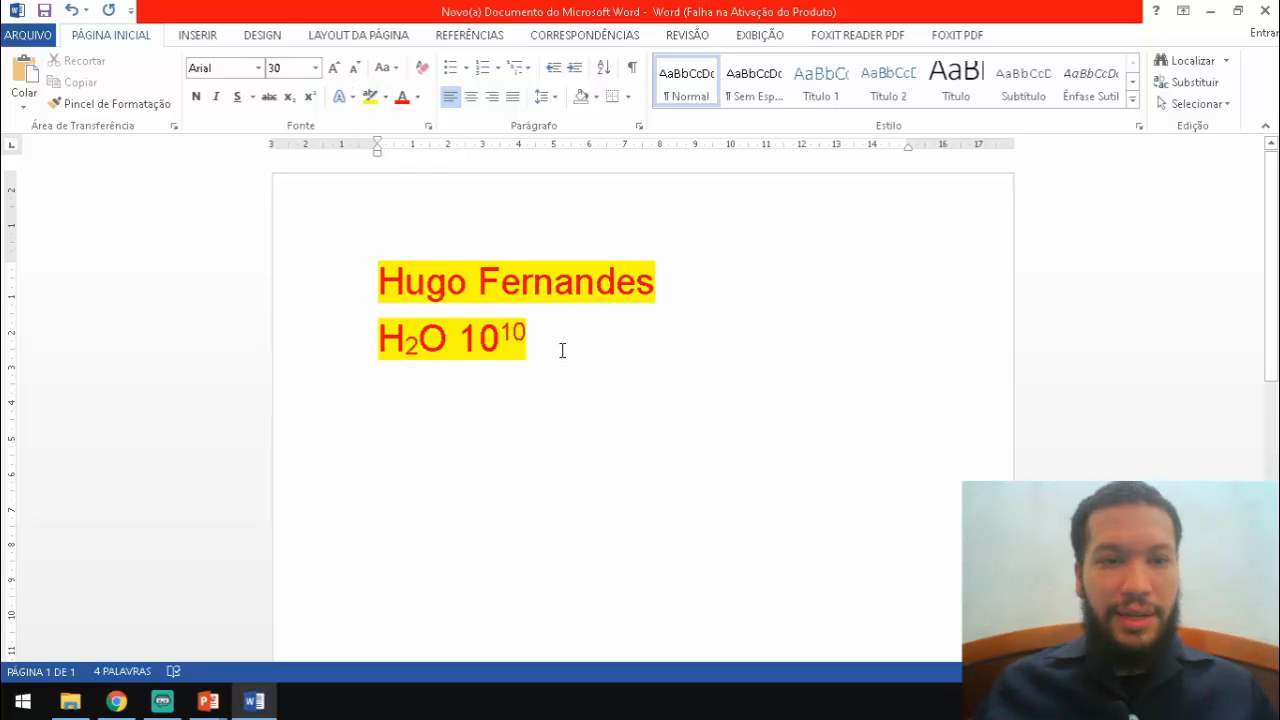
drag(544, 350, 374, 262)
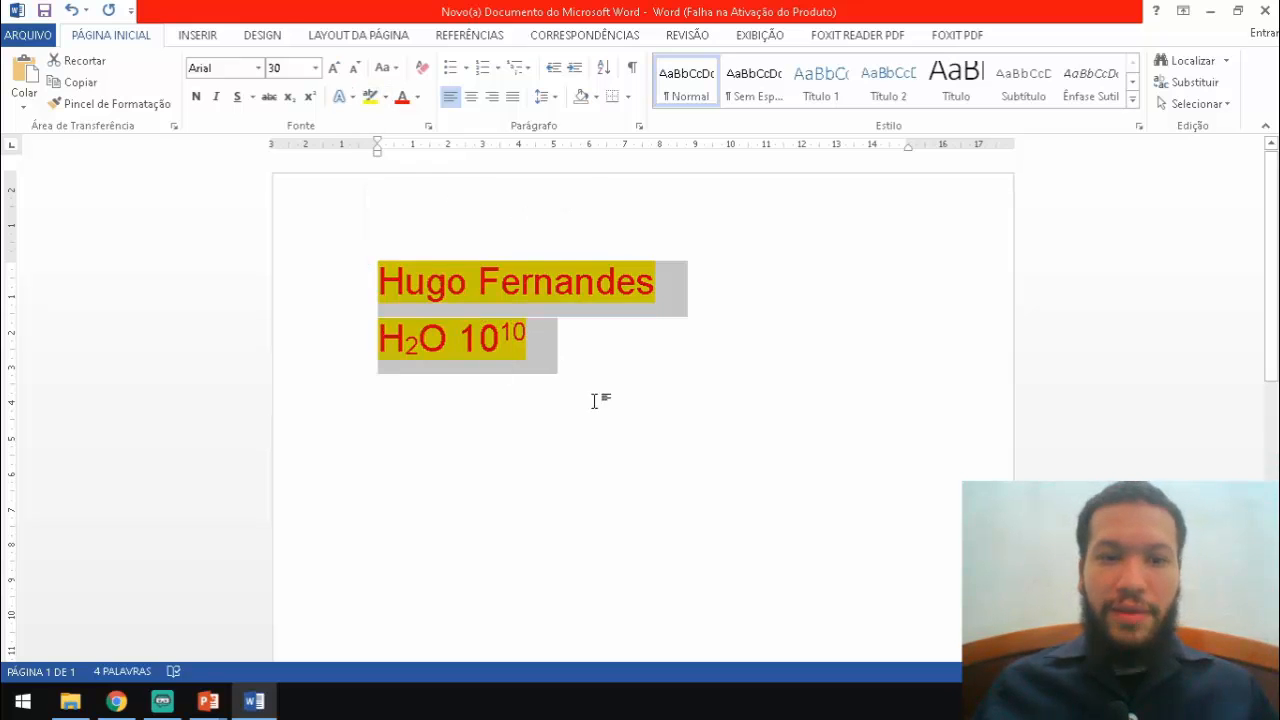
click(369, 98)
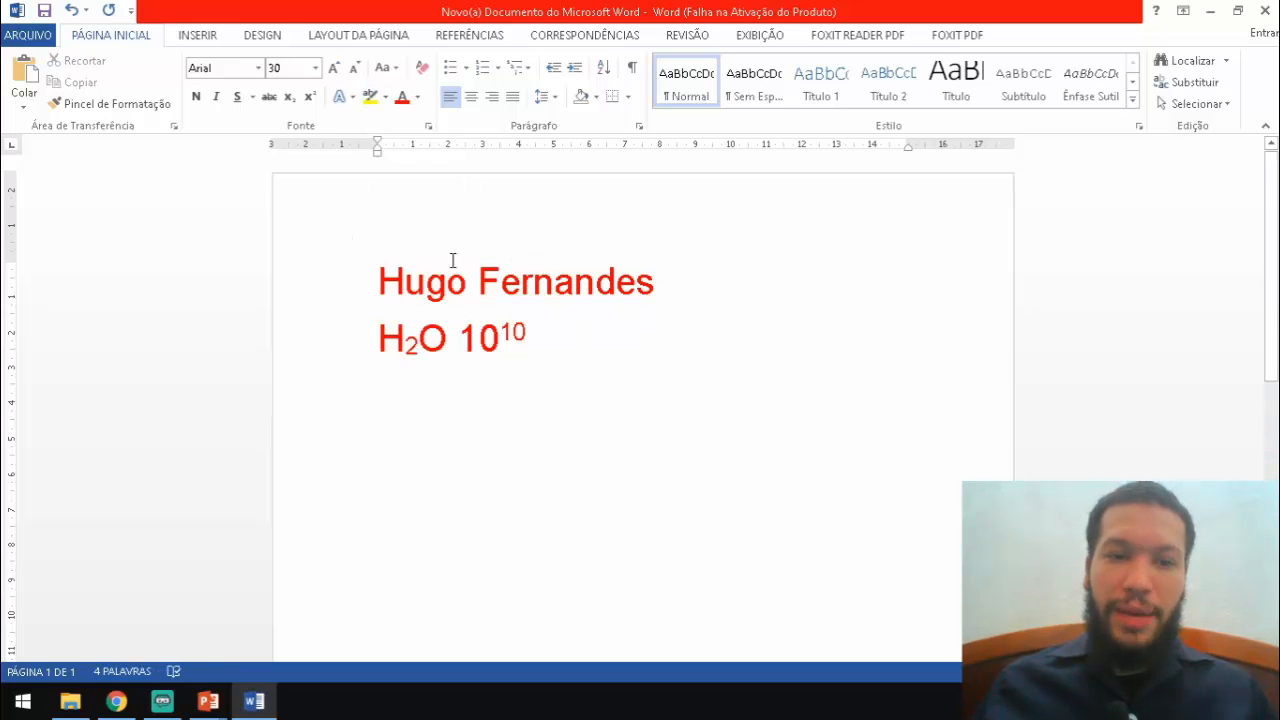
drag(554, 350, 378, 264)
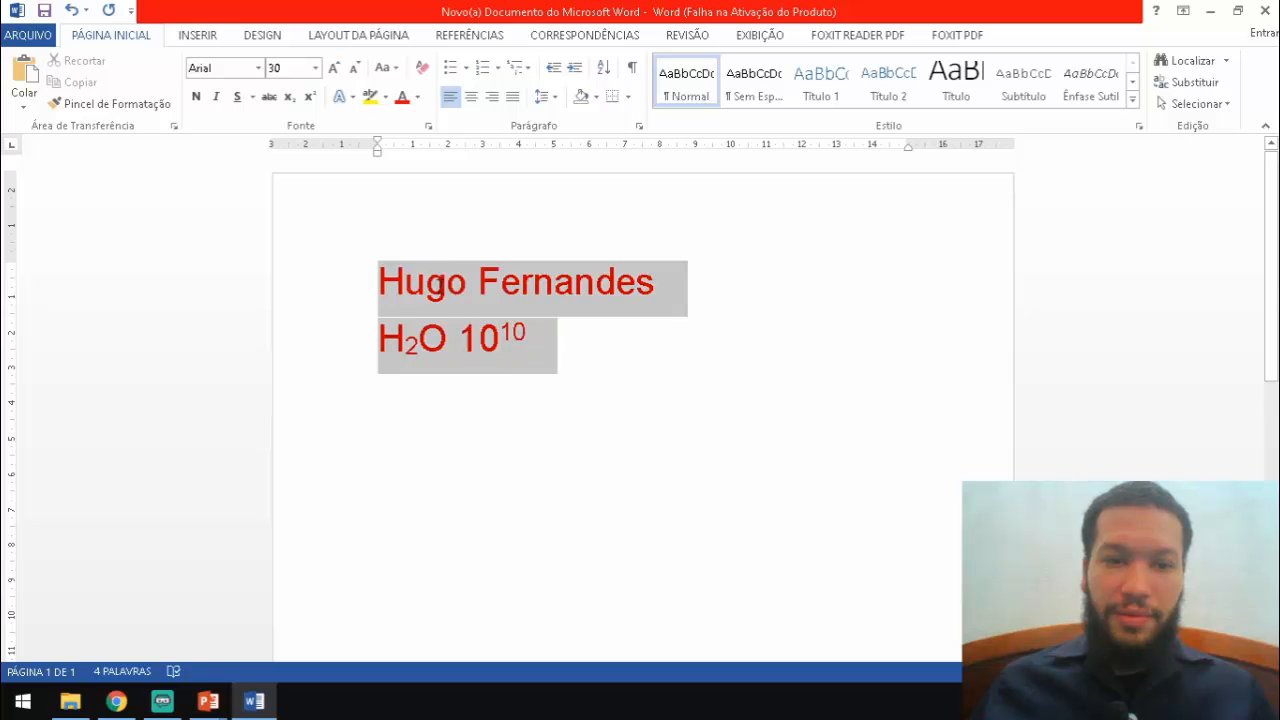
click(369, 97)
click(559, 322)
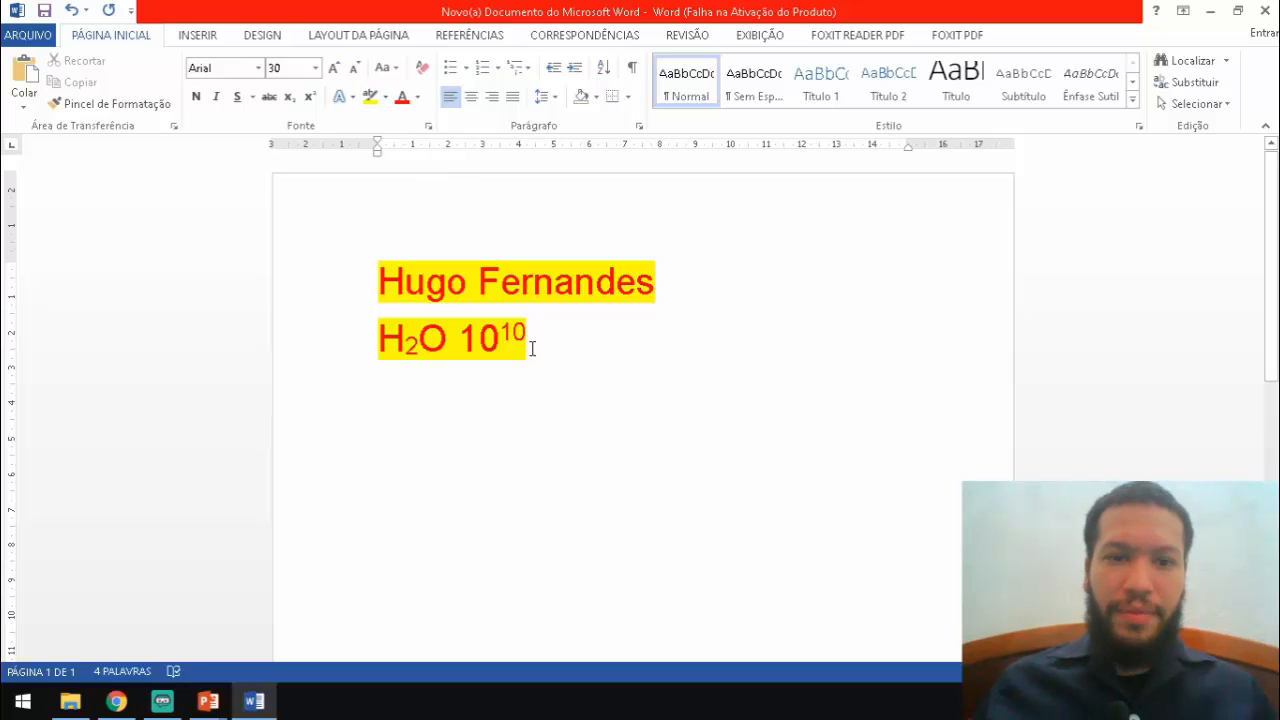
drag(544, 352, 423, 263)
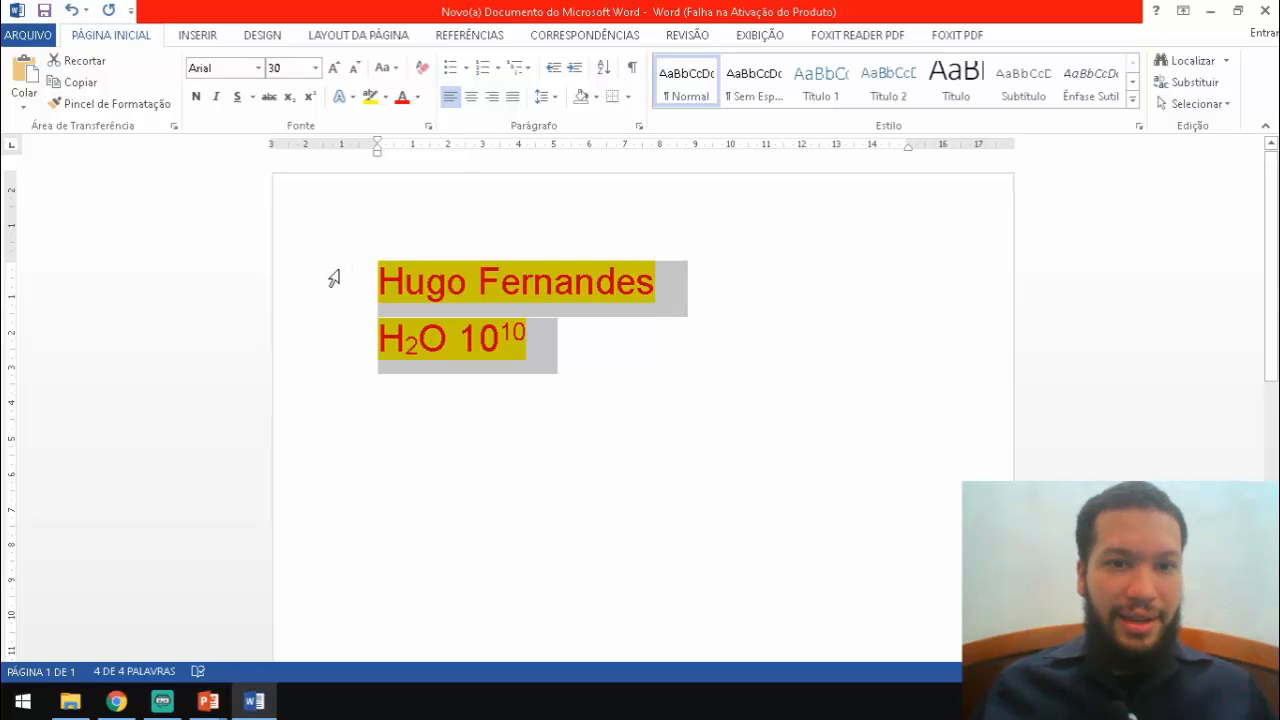
Justify both highlighted lines after trying centre and right, then turn off superscript after 10^10
click(471, 97)
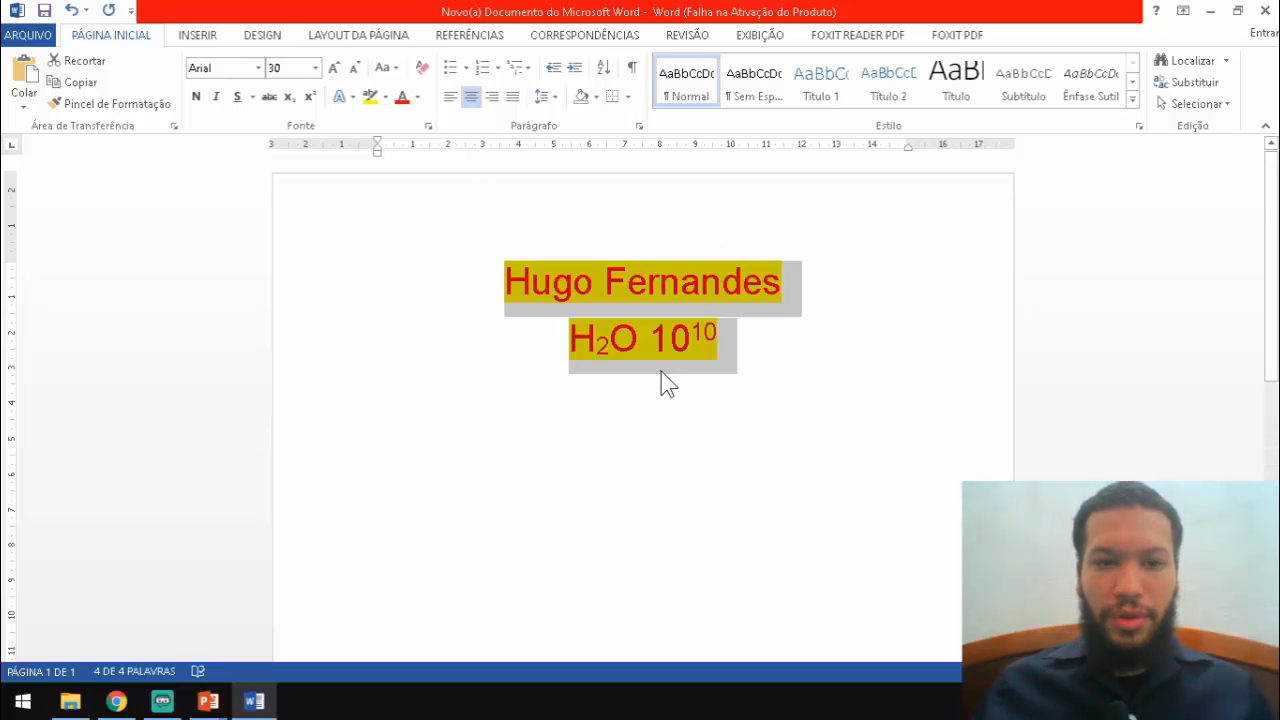
click(493, 97)
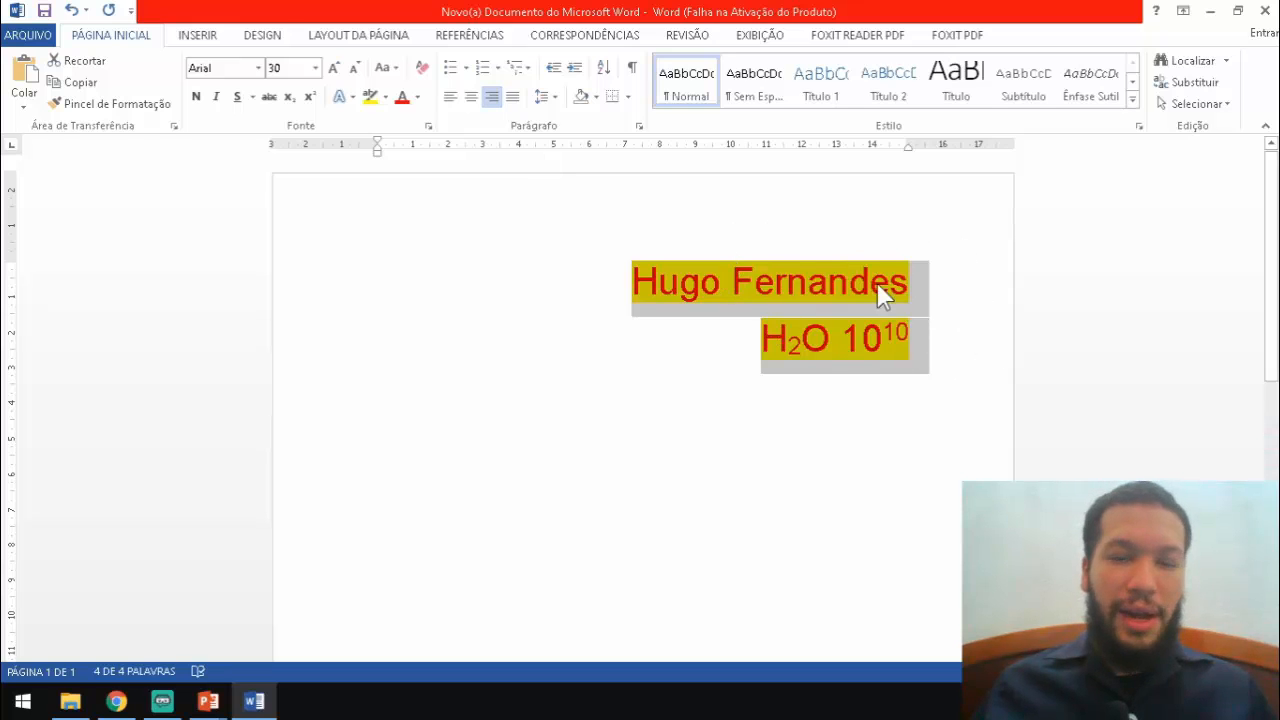
click(513, 96)
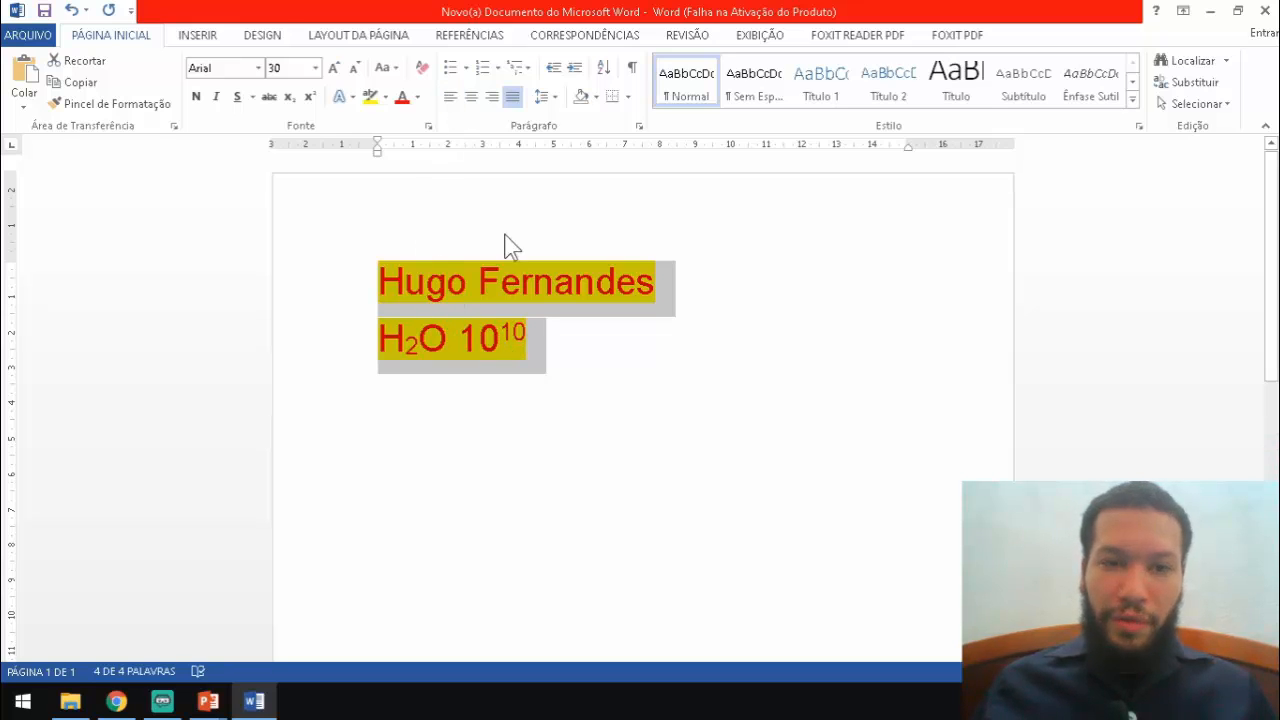
click(540, 338)
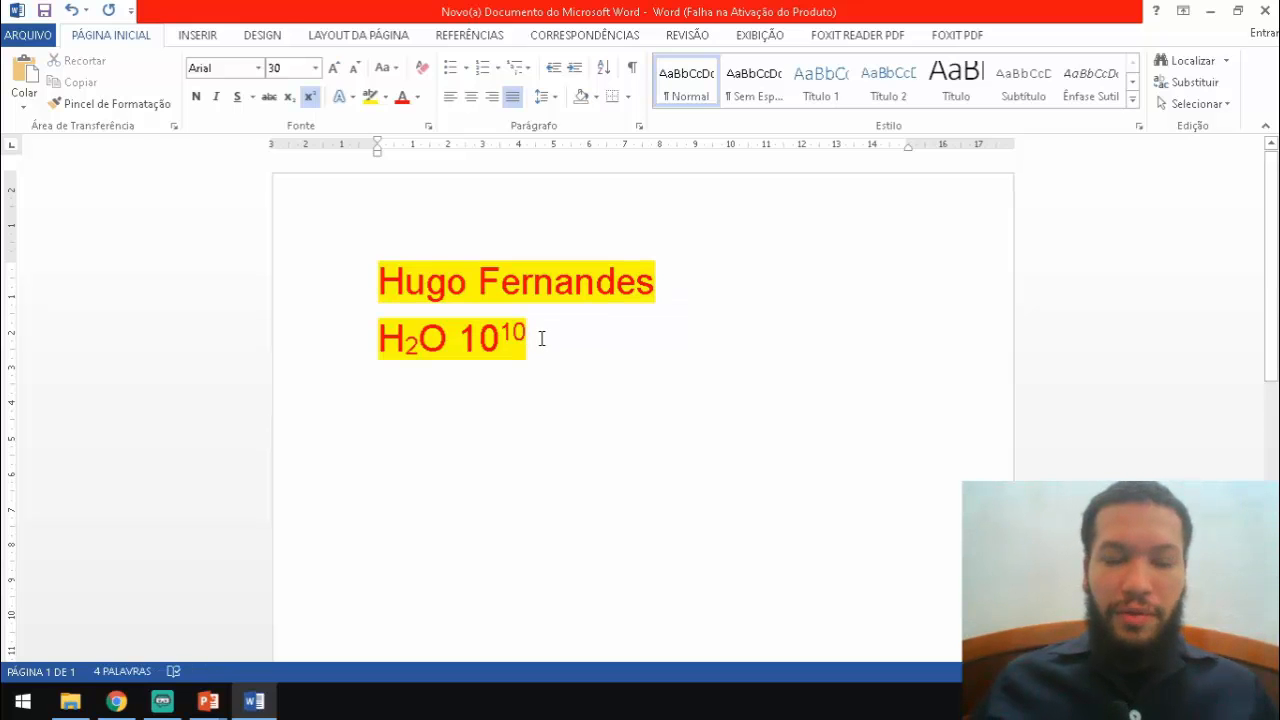
click(310, 97)
Paste the paragraph 'O vídeo fornece uma maneira poderosa…' and justify it after trying left and right
text(O vídeo fornece uma maneira poderosa de ajudá-lo a provar seu argumento. Ao clicar em Vídeo Online, você pode colar o código de inserção do vídeo que deseja adicionar. Você também pode digitar uma palavra-chave para pesquisar online o vídeo mais adequado ao seu documento.)
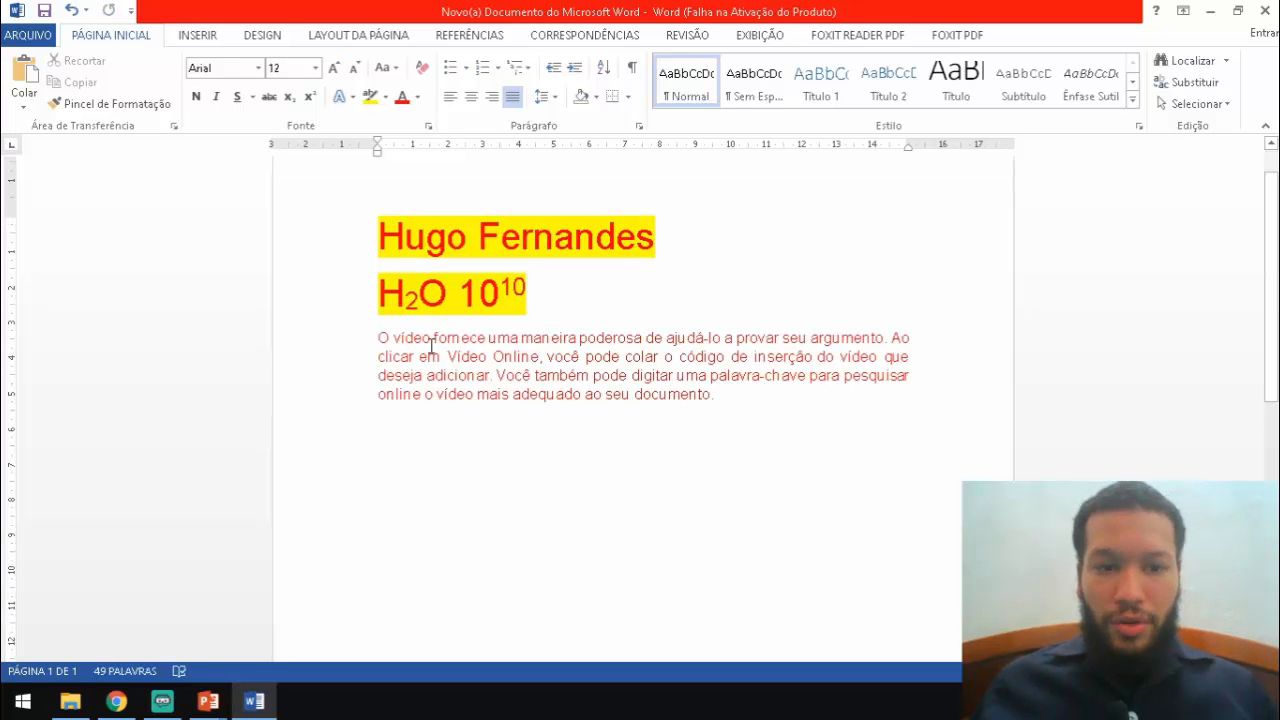
drag(377, 337, 748, 441)
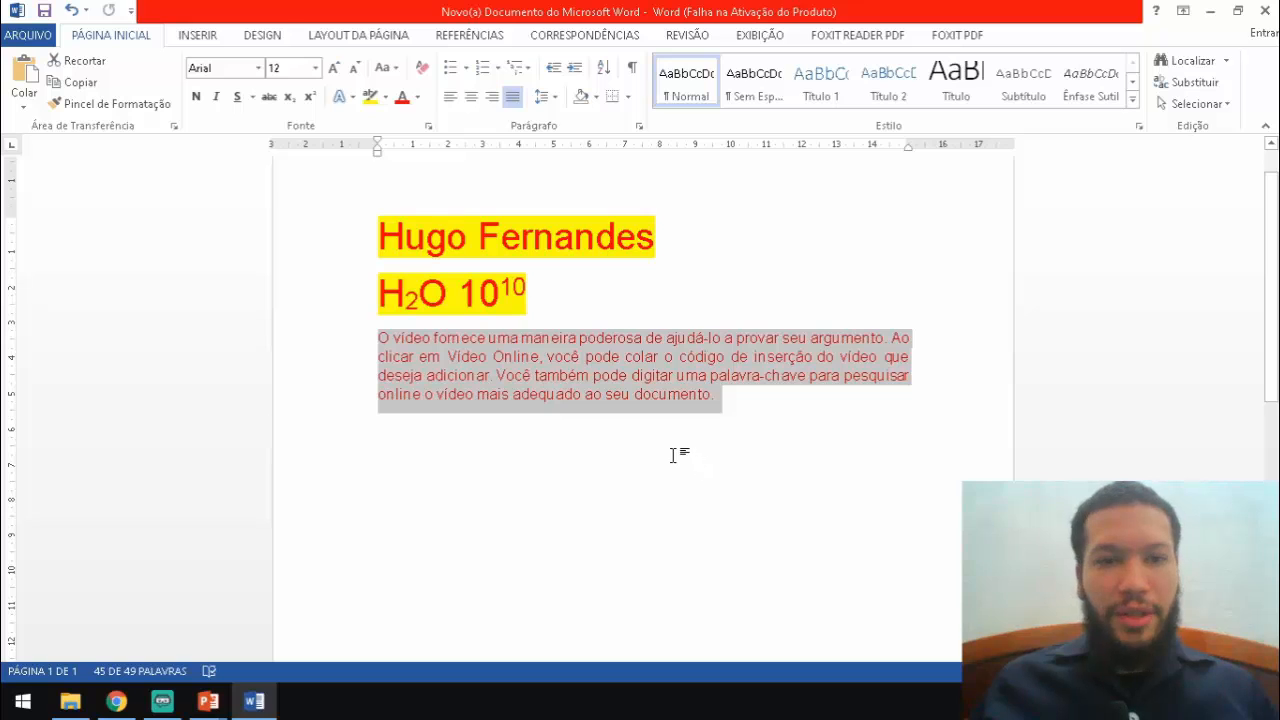
click(455, 101)
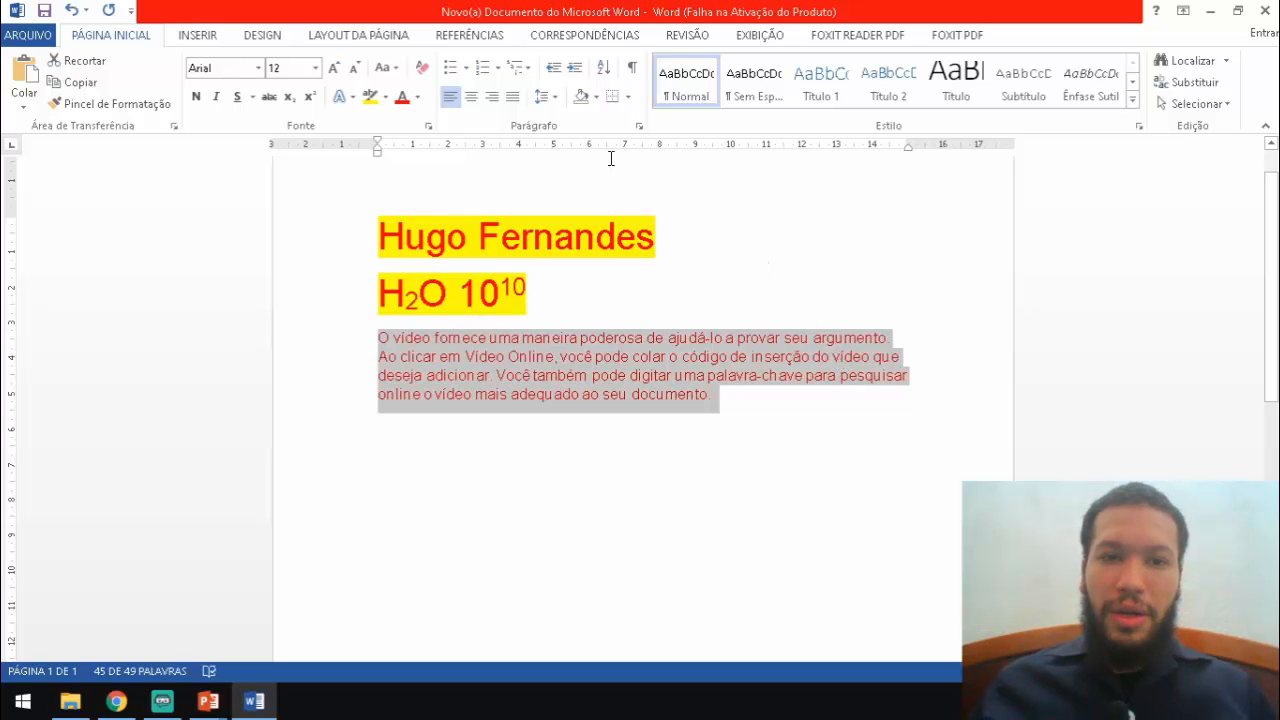
click(492, 97)
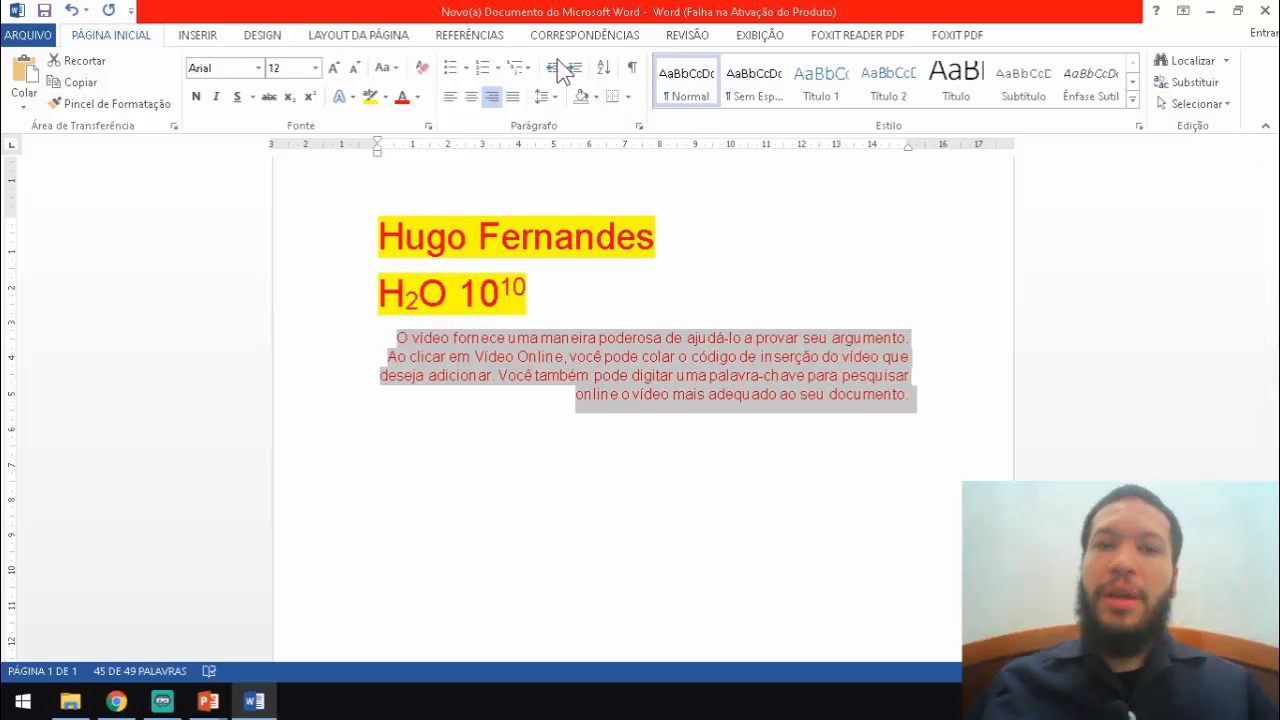
click(512, 97)
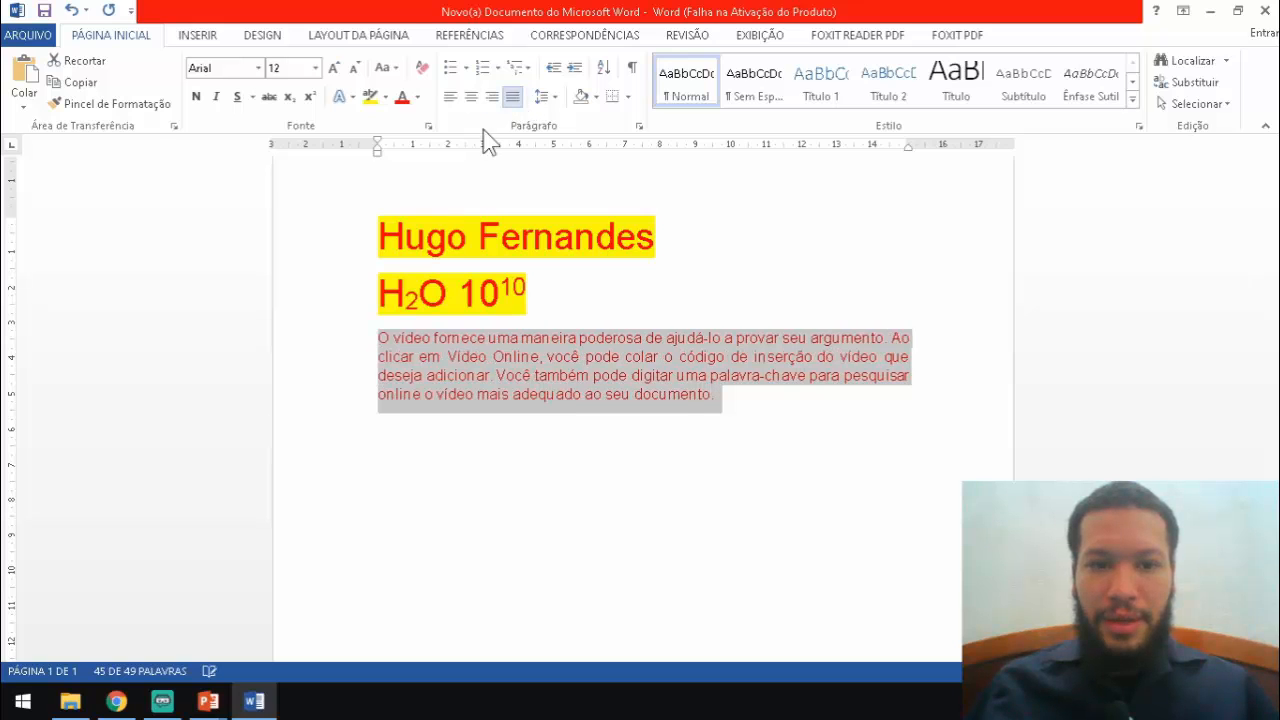